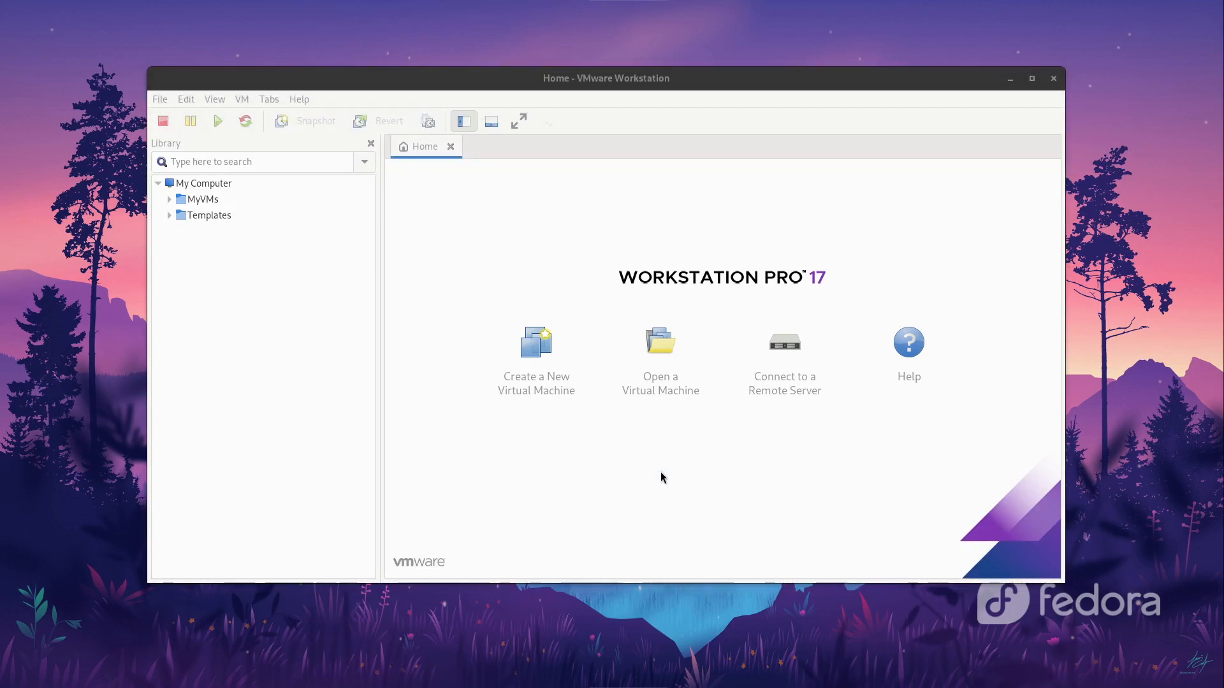
# Step: Start a custom new virtual machine keeping Workstation 17.5.x hardware compatibility
pyautogui.click(566, 373)
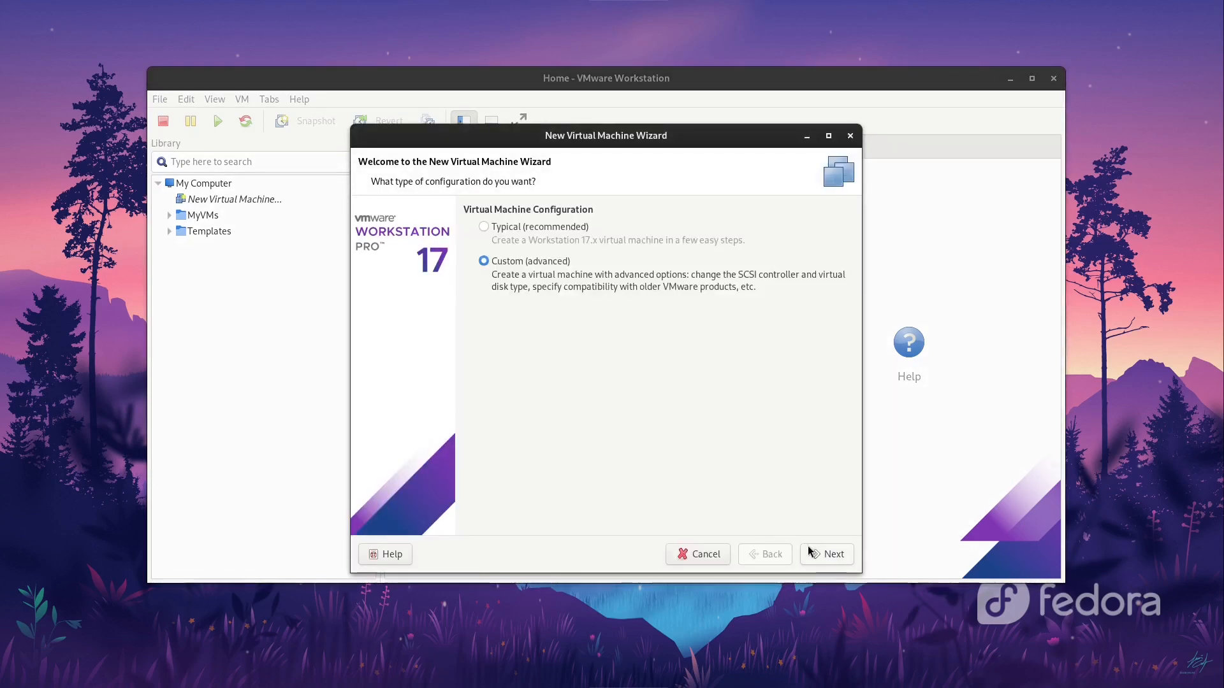
pyautogui.click(808, 546)
pyautogui.click(529, 244)
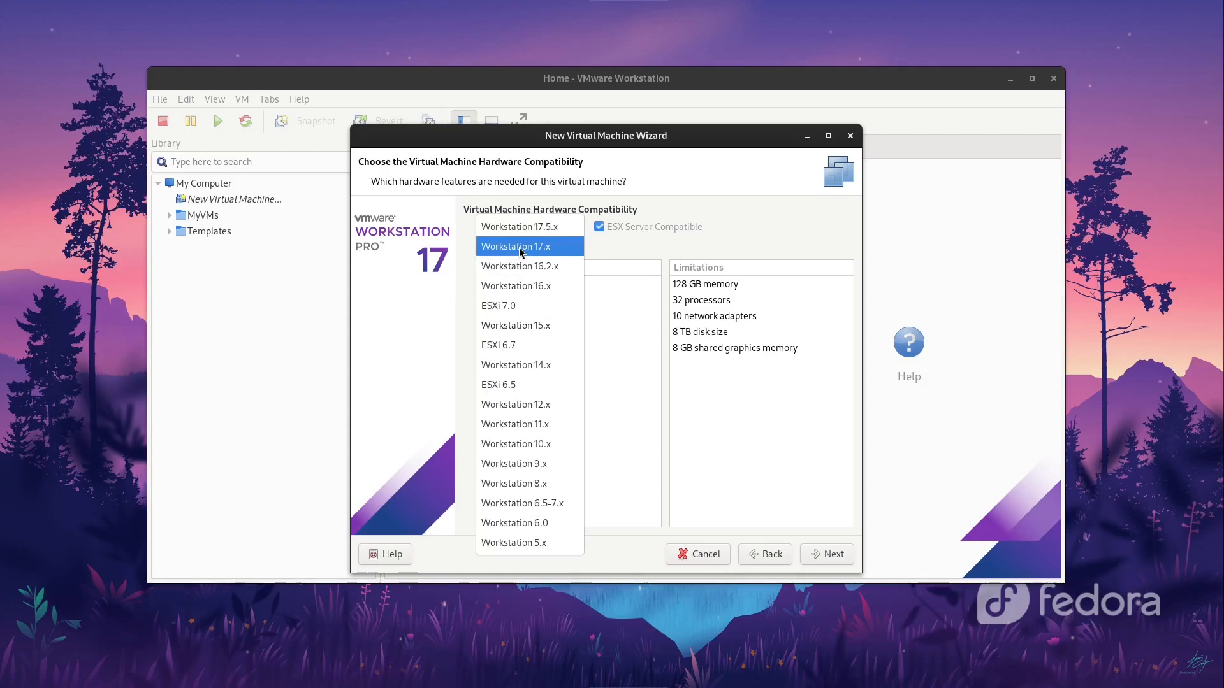
pyautogui.click(545, 233)
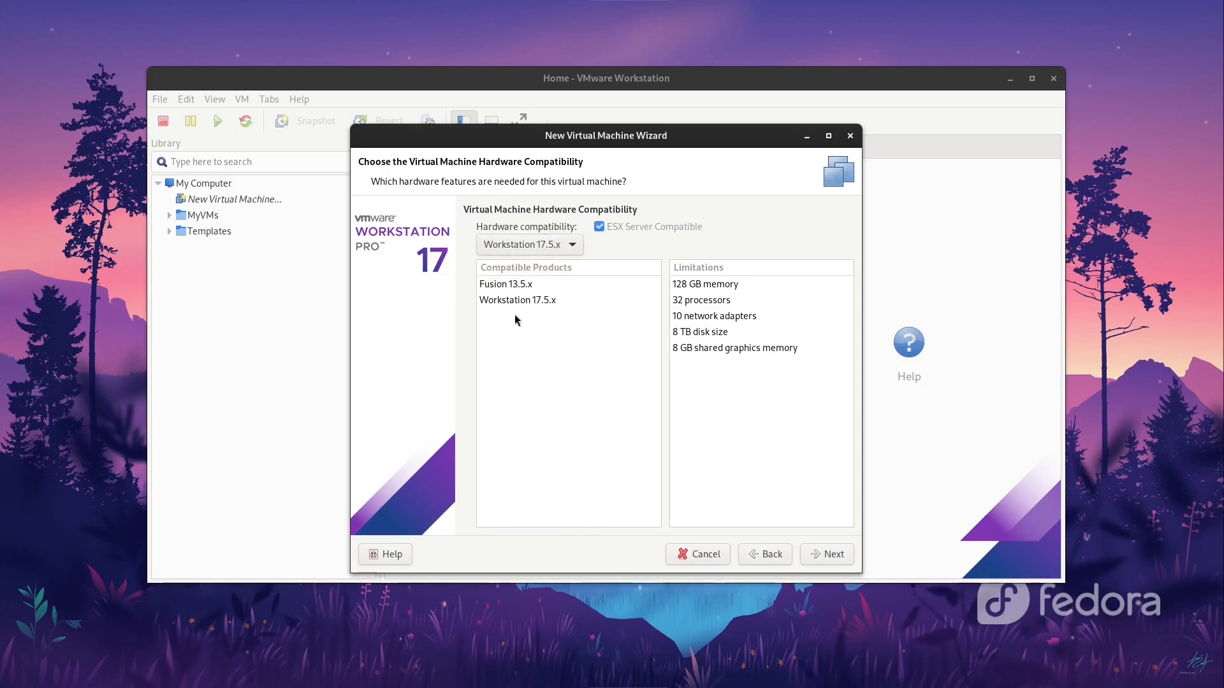
pyautogui.click(816, 549)
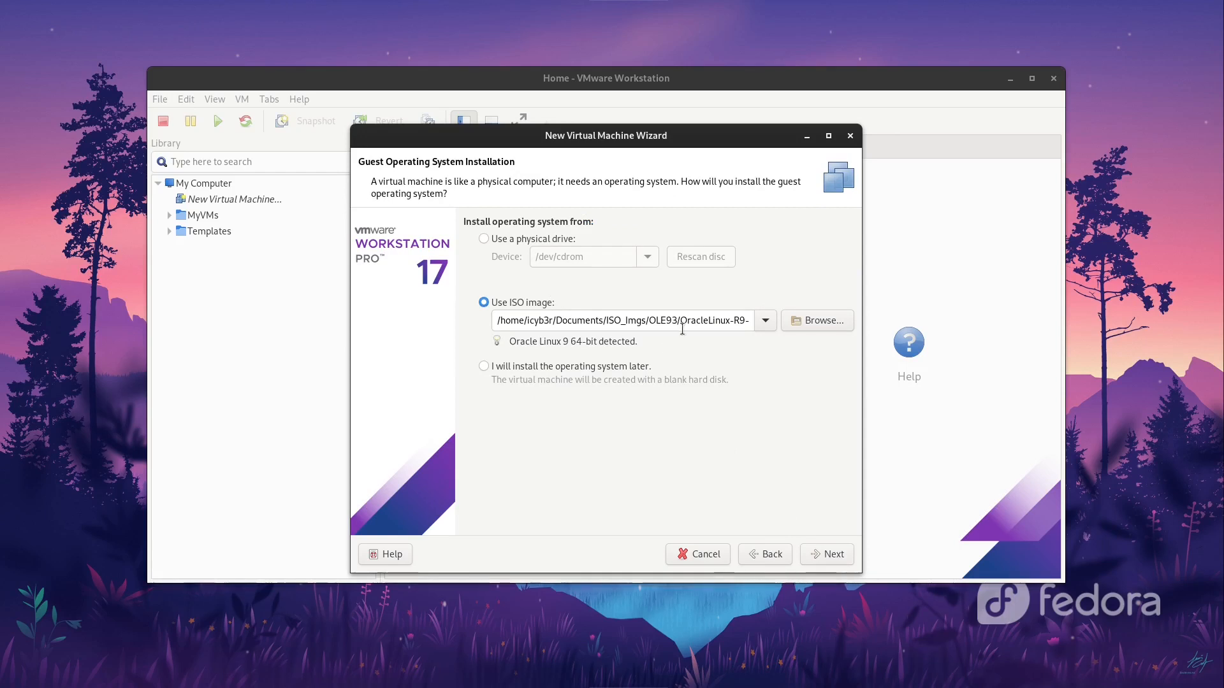
# Step: Use the Oracle Linux 9 ISO as the install source and name the machine OLE9_DEMO
pyautogui.moveTo(682, 329); pyautogui.dragTo(783, 320)
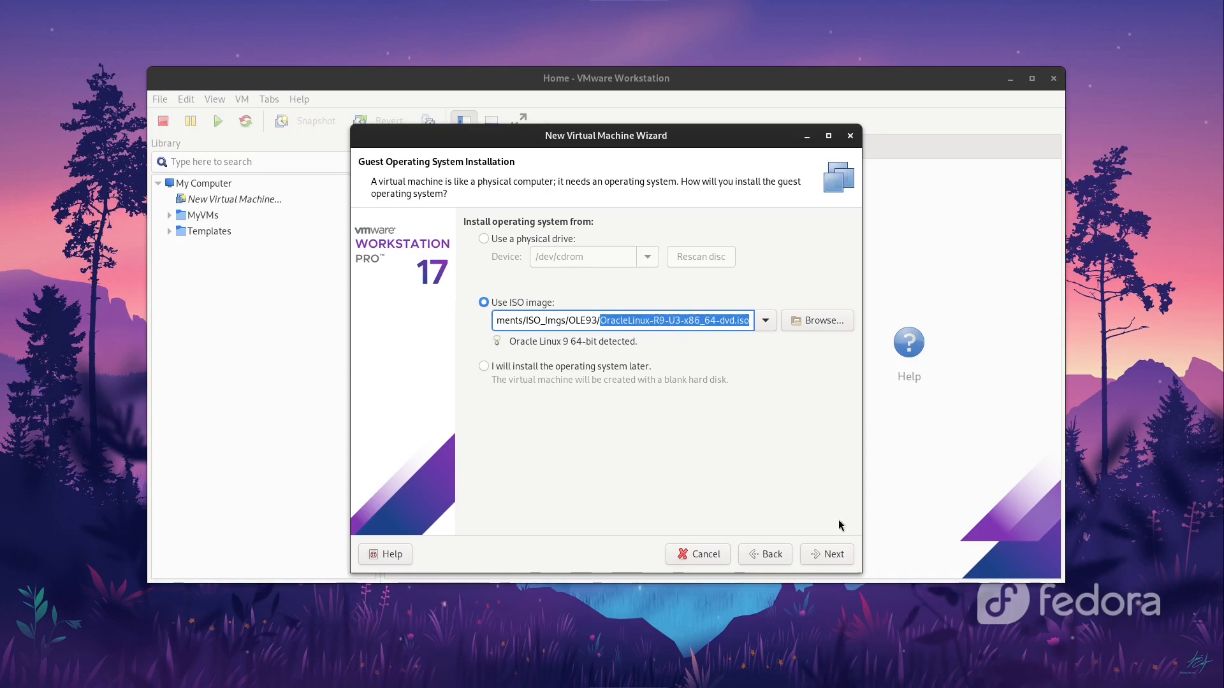
pyautogui.click(830, 554)
pyautogui.moveTo(617, 231); pyautogui.dragTo(510, 237)
pyautogui.write('OLE9_DEMO')
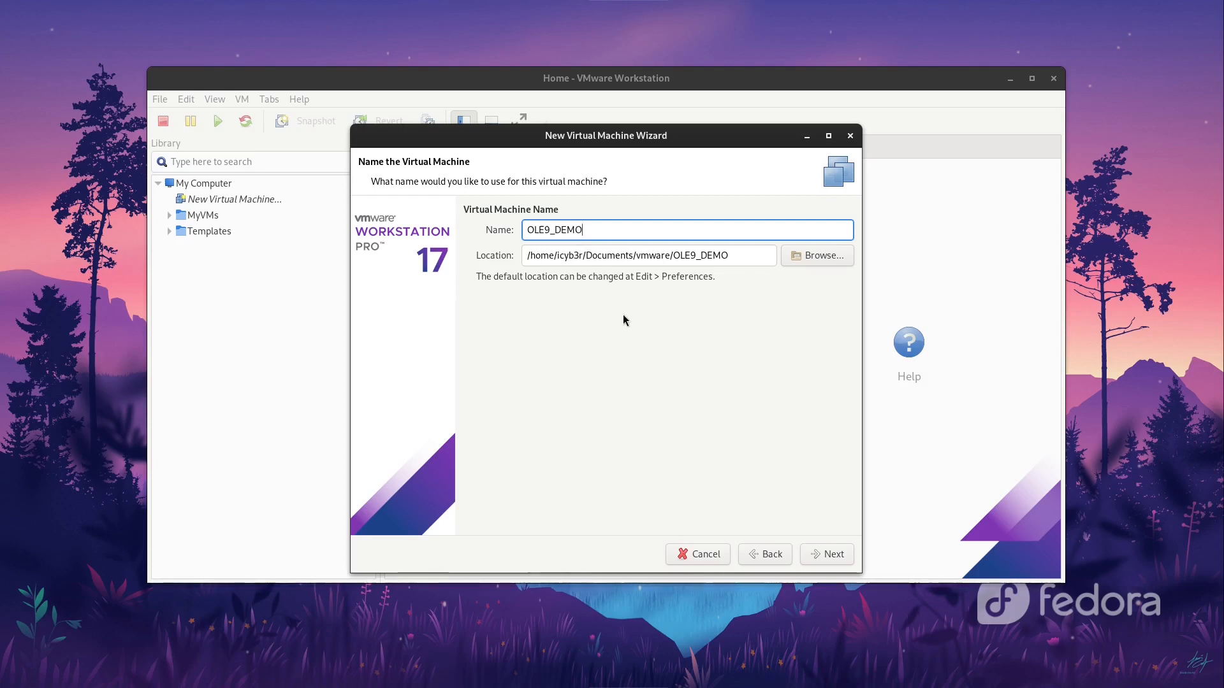
# Step: Give OLE9_DEMO 2 cores per processor and 4096 MB of memory
pyautogui.click(834, 554)
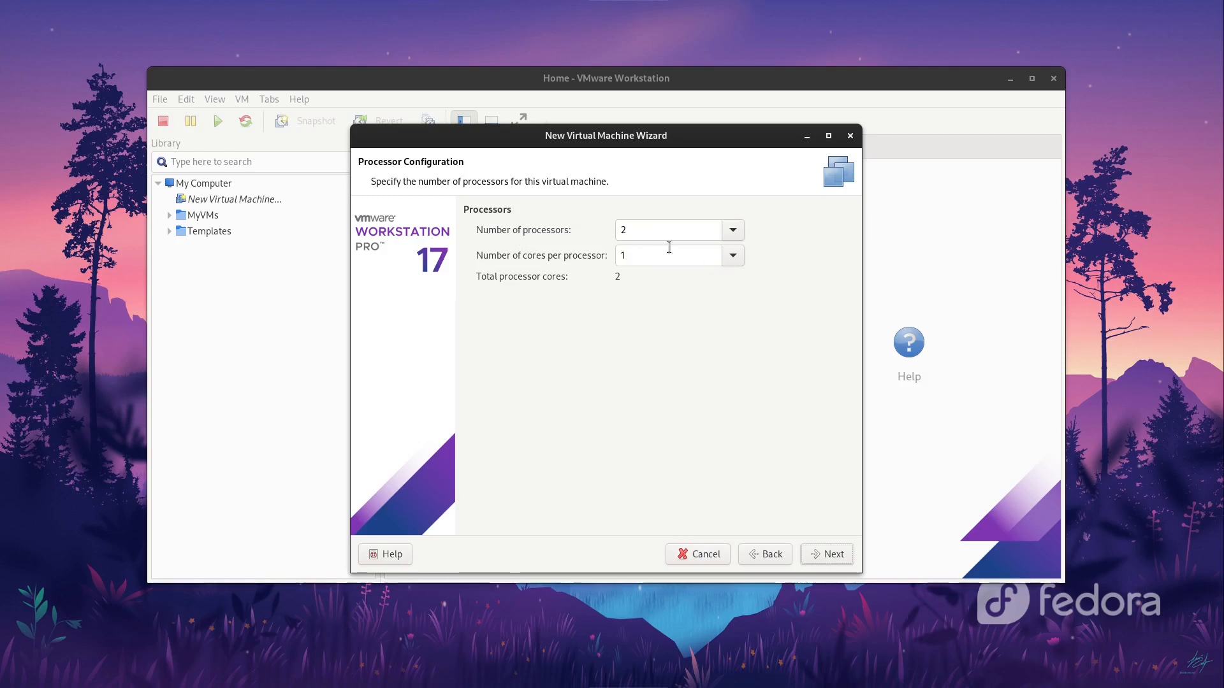
pyautogui.click(732, 255)
pyautogui.click(689, 300)
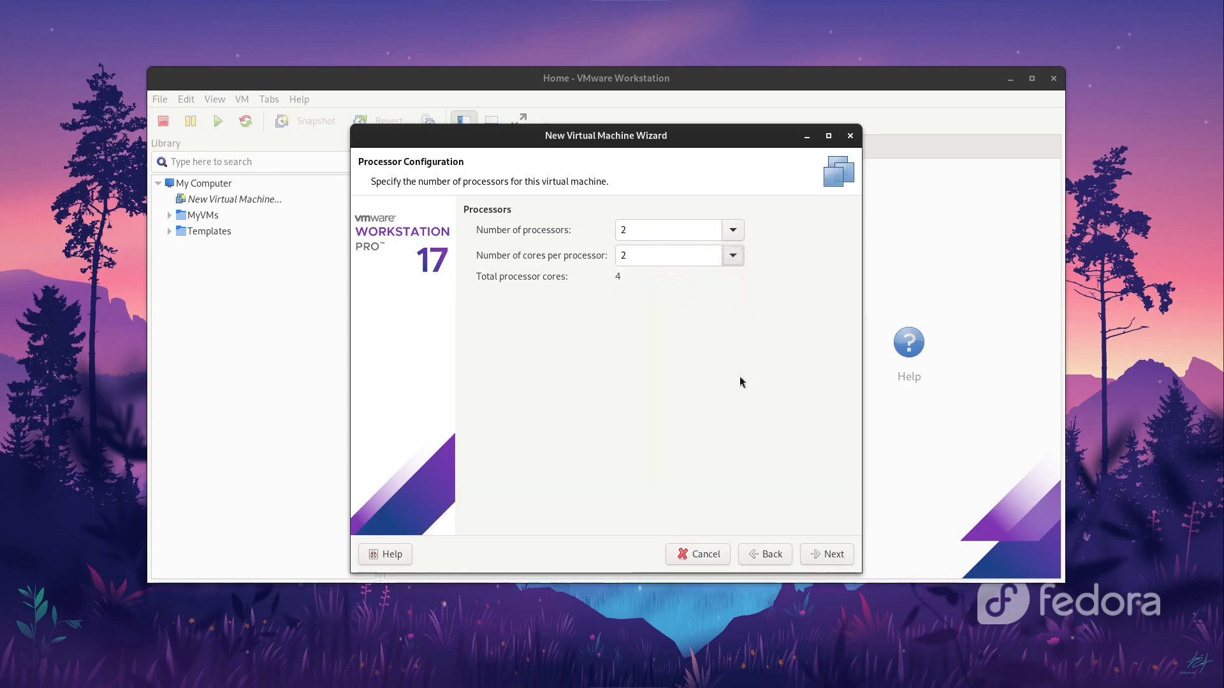
pyautogui.click(828, 554)
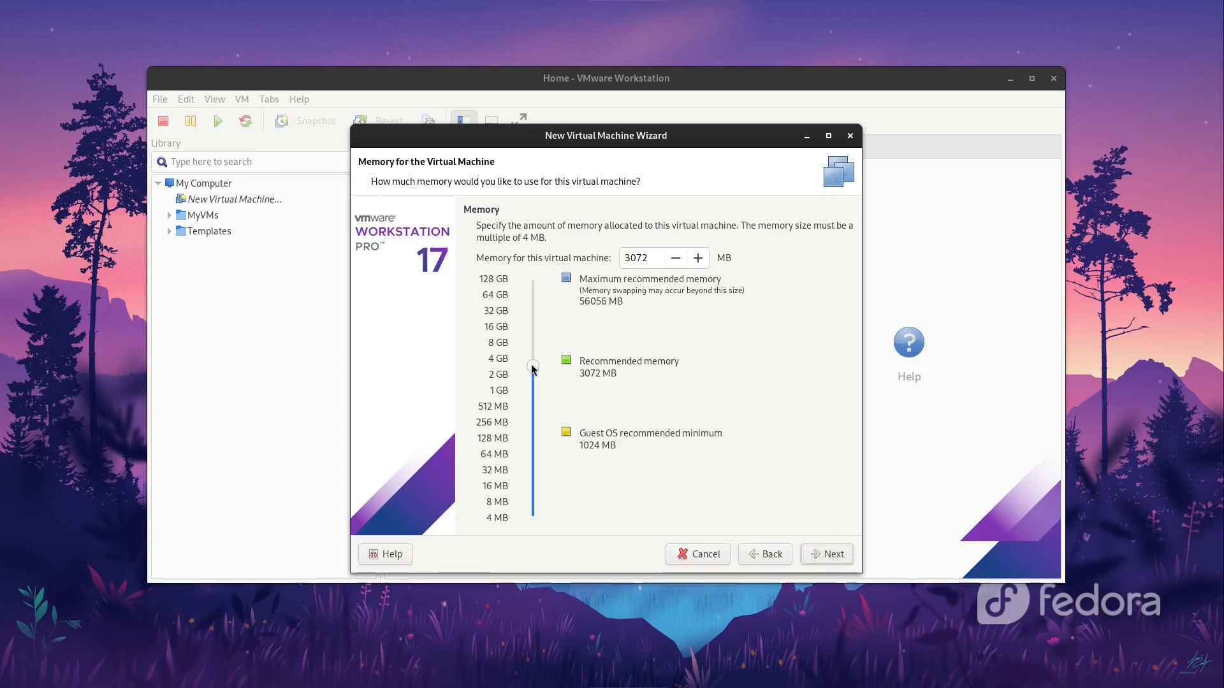
pyautogui.moveTo(532, 368); pyautogui.dragTo(534, 362)
# Step: Keep NAT networking and the LSI Logic controller
pyautogui.click(822, 554)
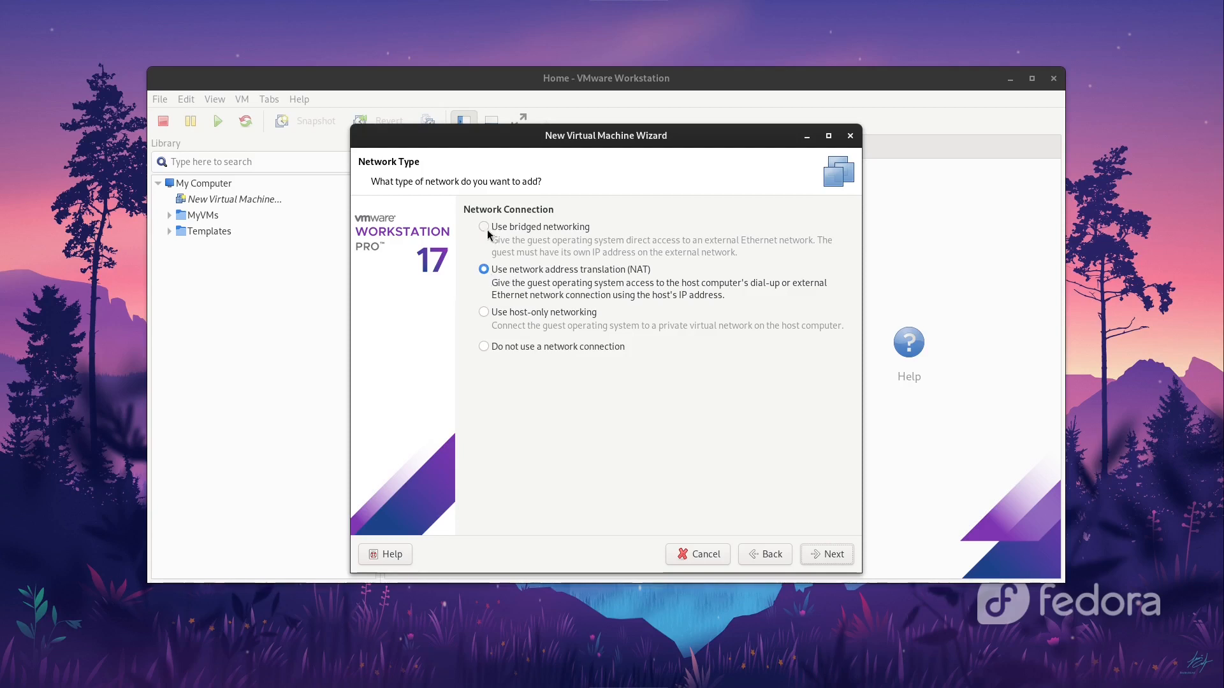
pyautogui.click(813, 557)
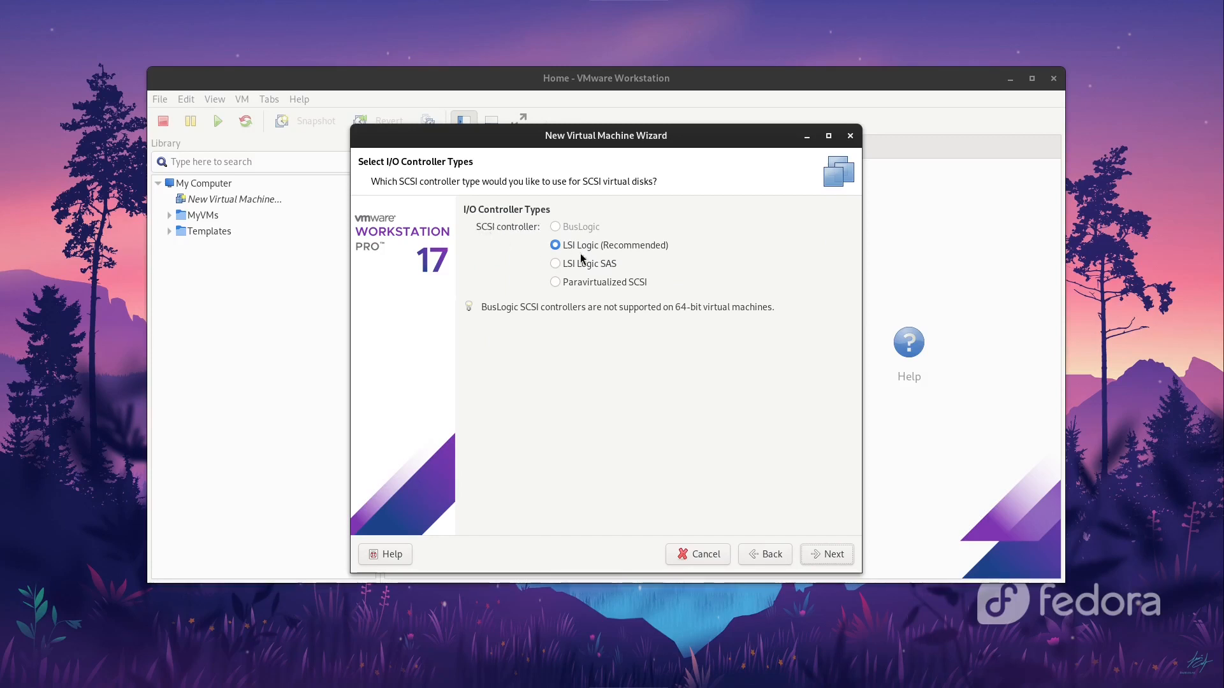
pyautogui.click(826, 557)
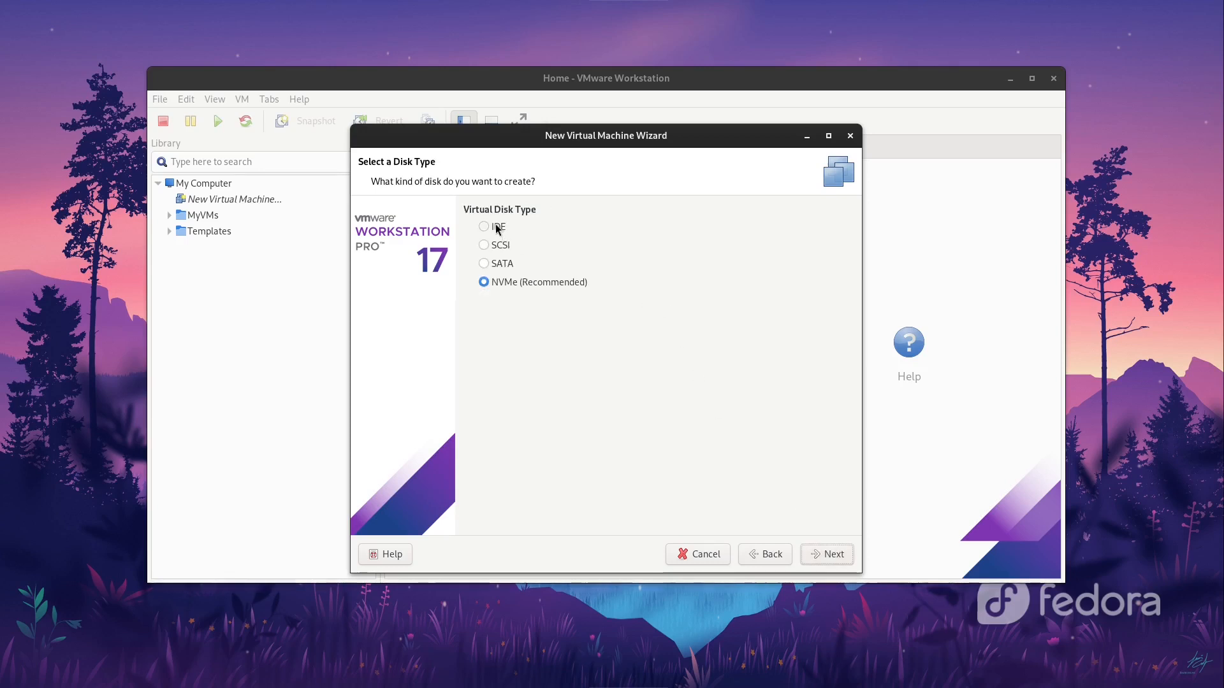
# Step: Choose a SCSI disk type and create a new virtual disk
pyautogui.click(501, 245)
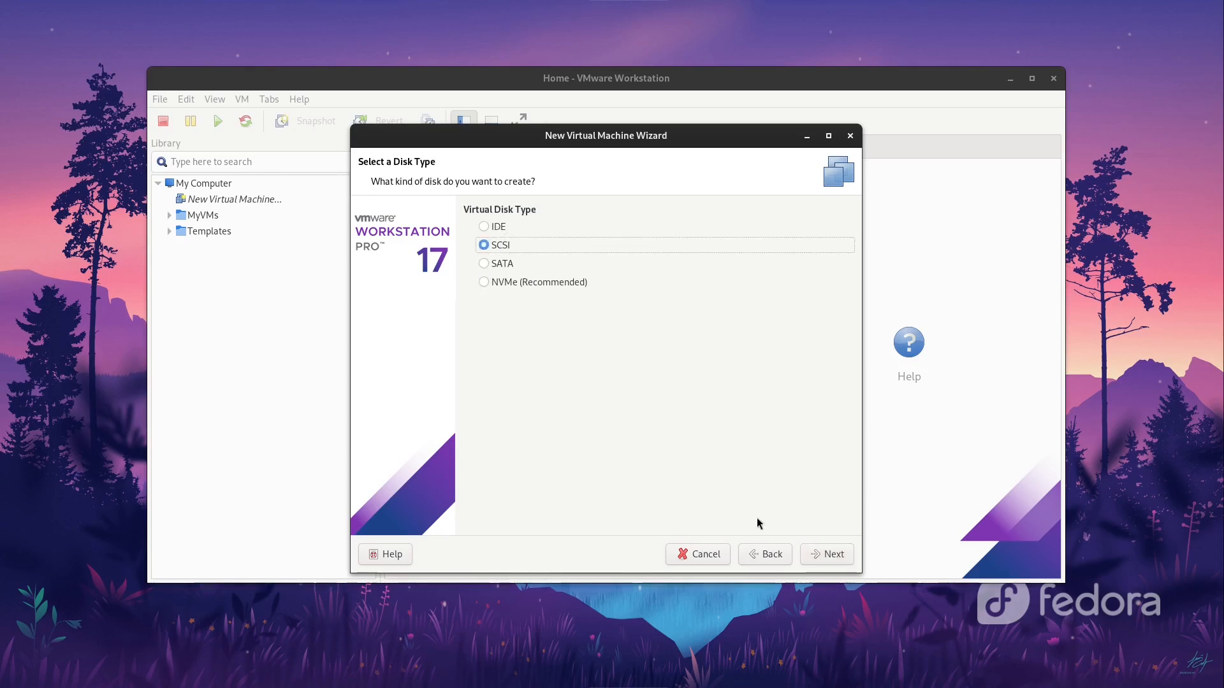
pyautogui.click(821, 557)
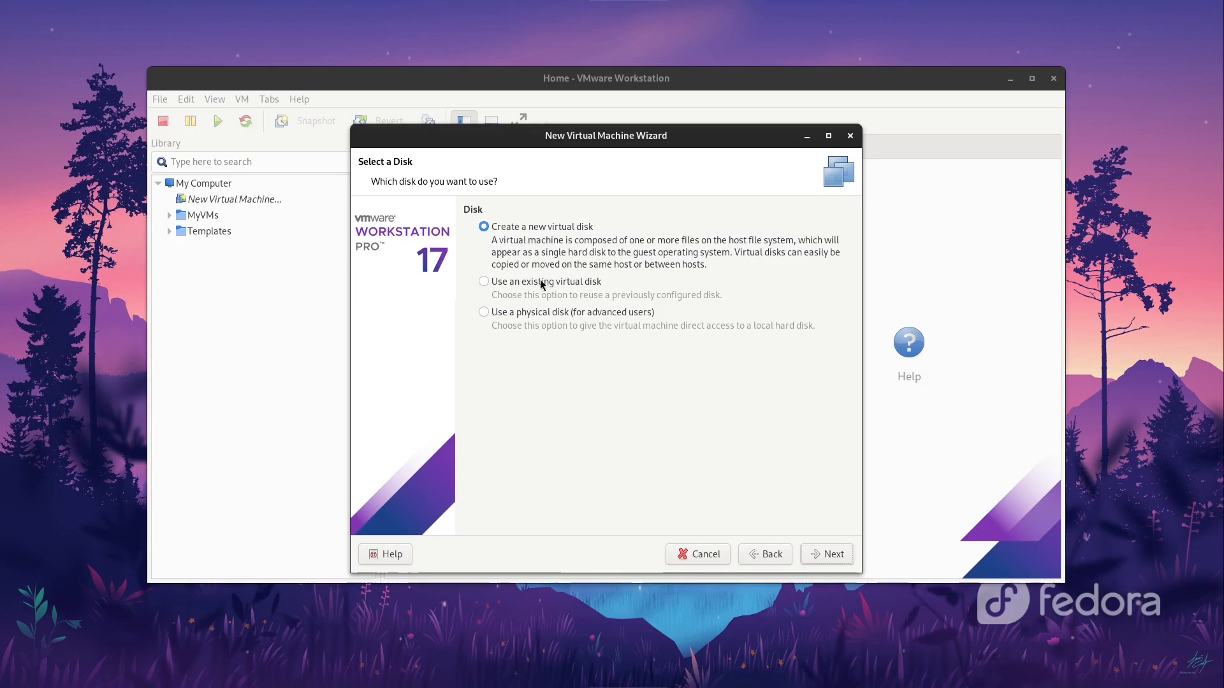
pyautogui.click(818, 549)
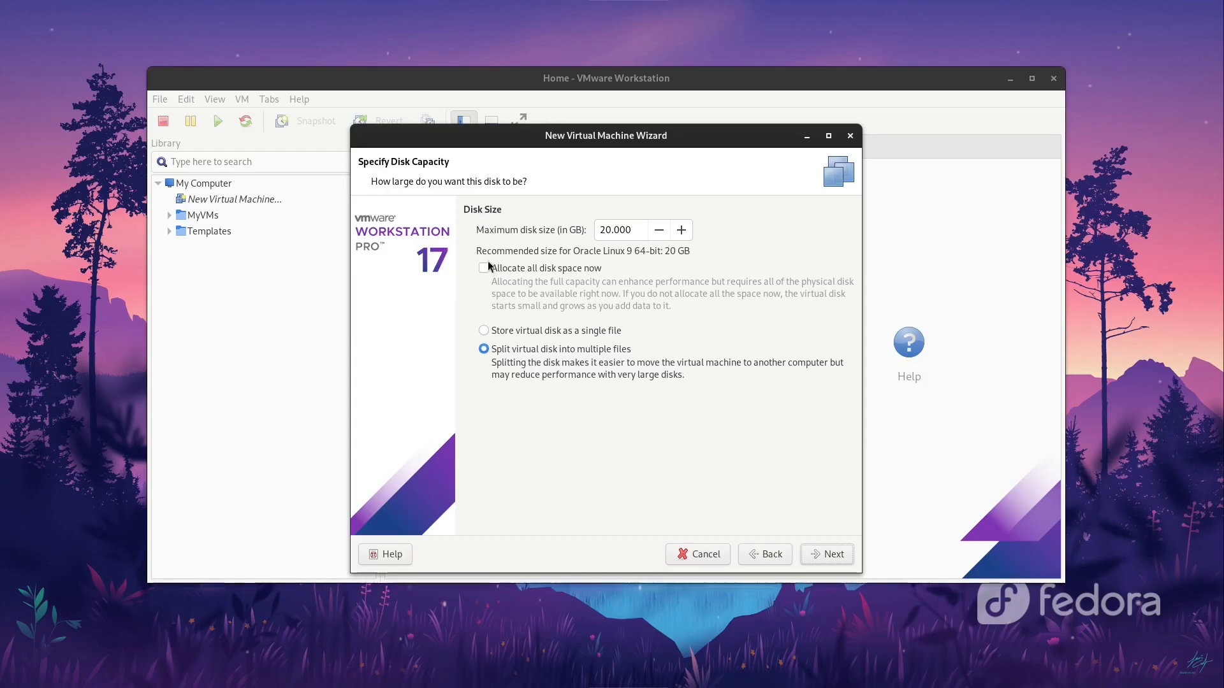
# Step: Set the disk size to 30 GB, stored as a single file
pyautogui.moveTo(605, 229); pyautogui.dragTo(592, 230)
pyautogui.write('3')
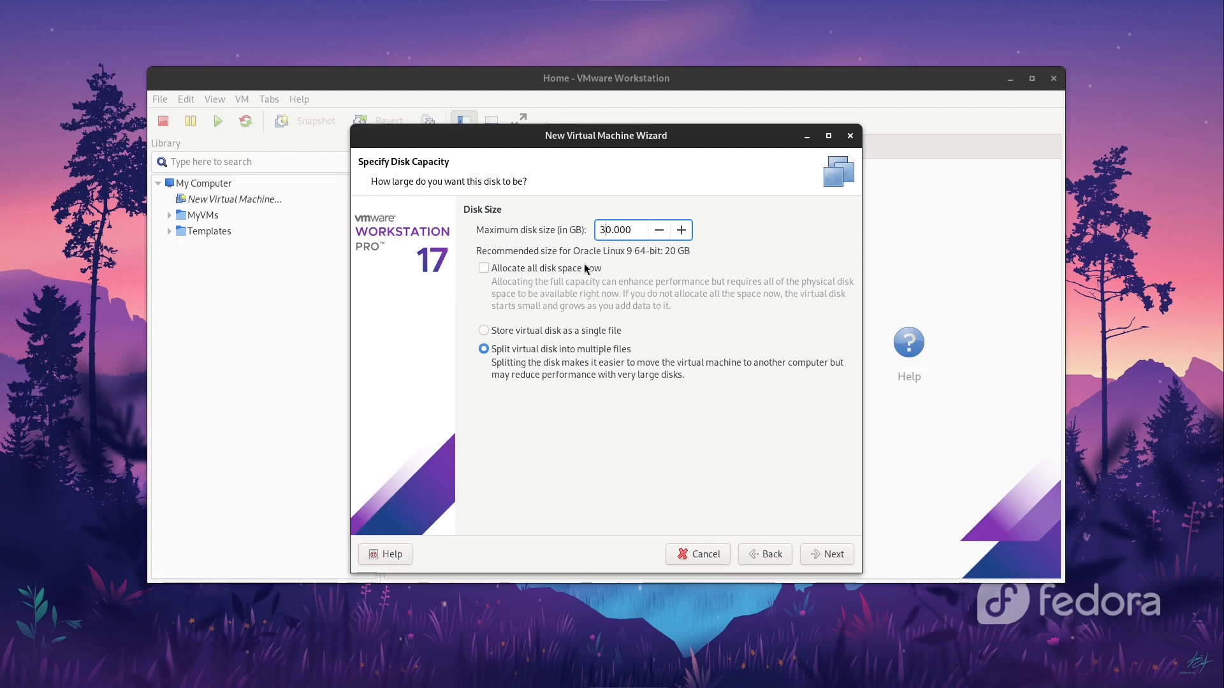
pyautogui.click(503, 332)
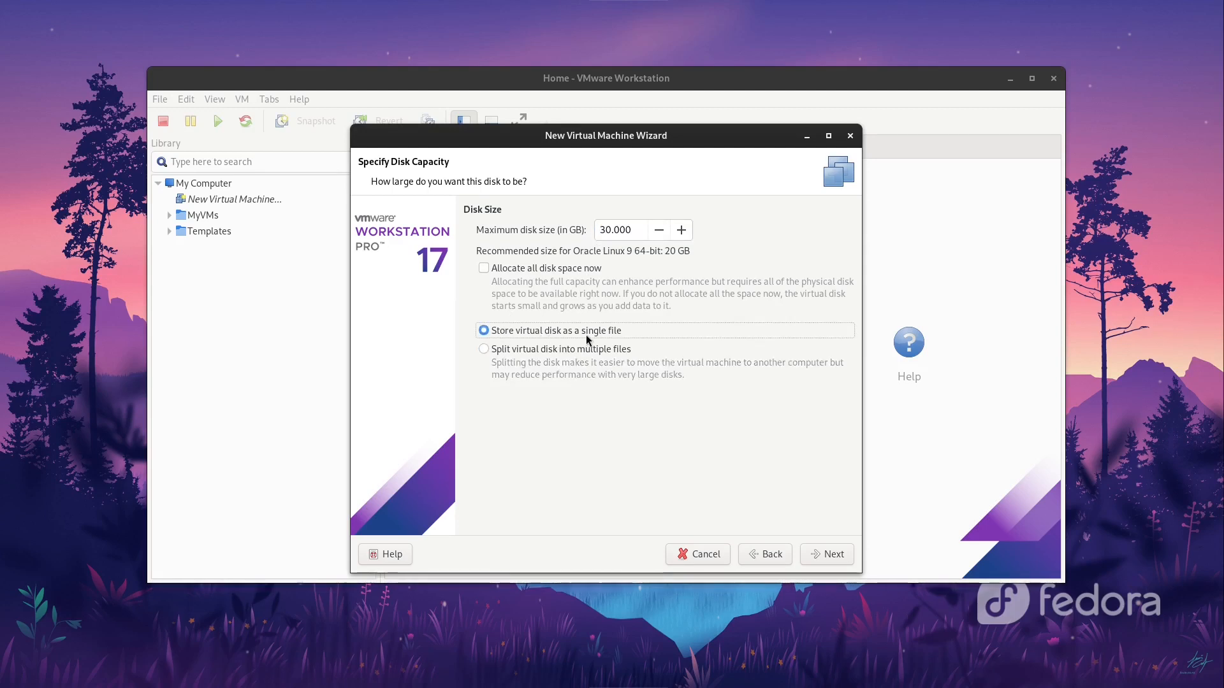
pyautogui.moveTo(605, 229); pyautogui.dragTo(598, 231)
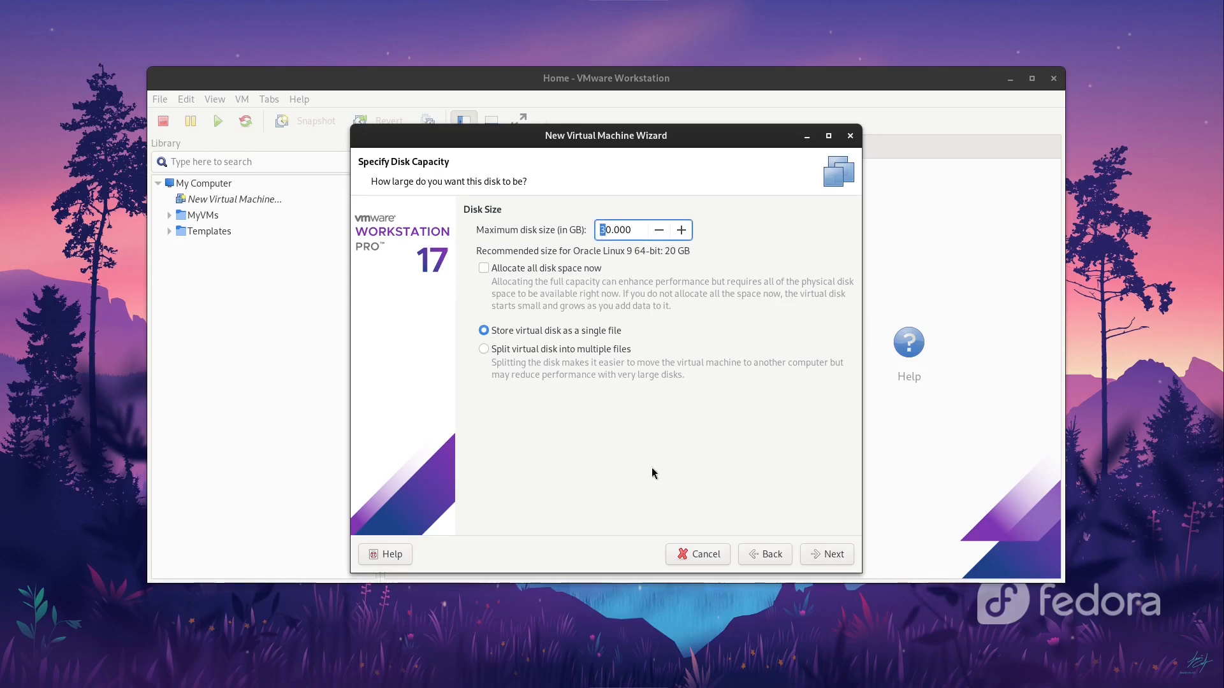
pyautogui.click(829, 553)
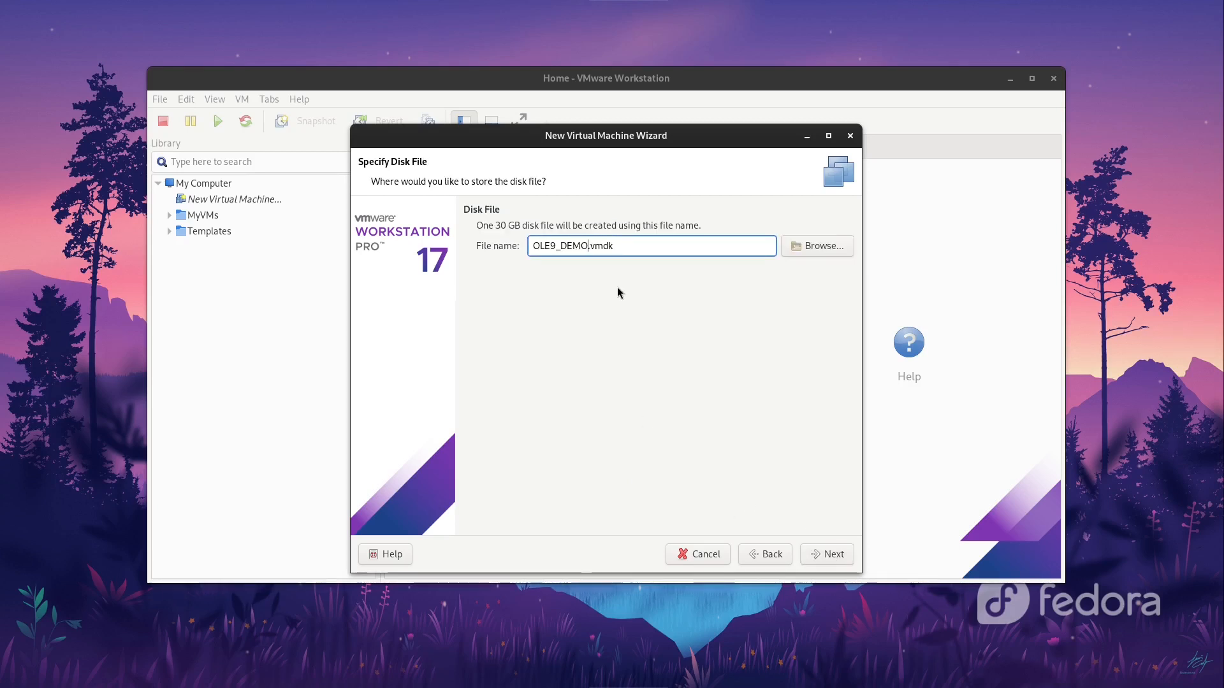
# Step: Rename the disk file to OLE9_DEMO_00.vmdk and review the summary's hardware settings
pyautogui.write('_00')
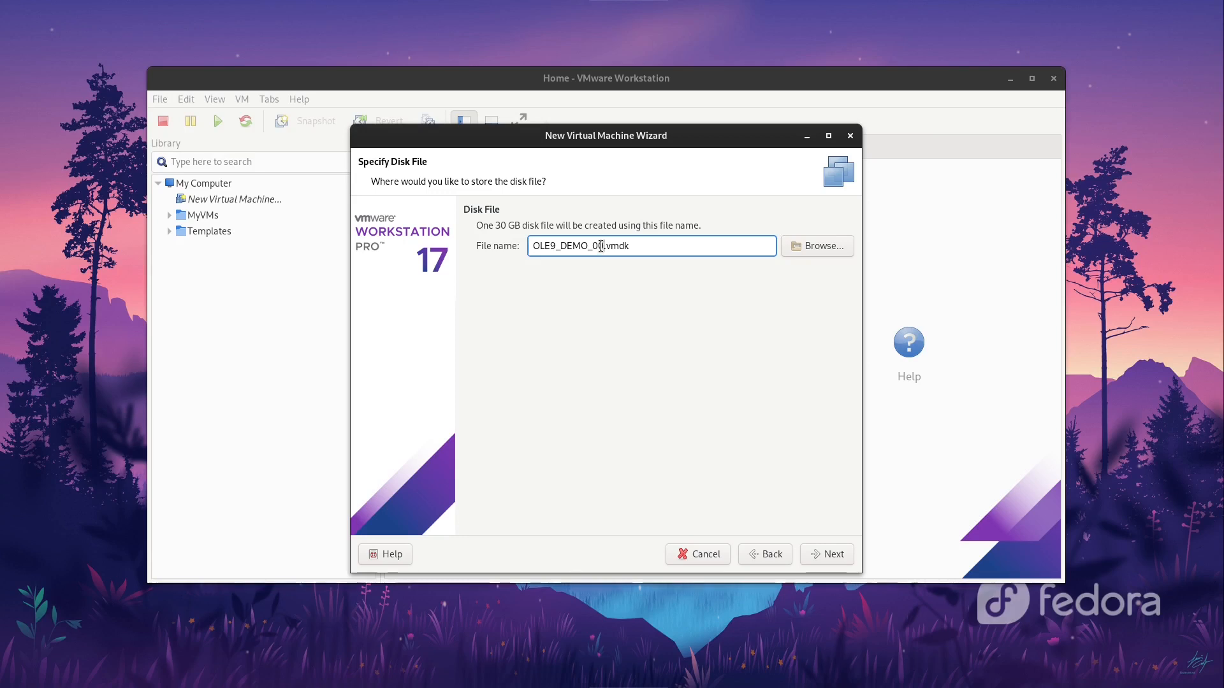
pyautogui.moveTo(600, 246); pyautogui.dragTo(604, 248)
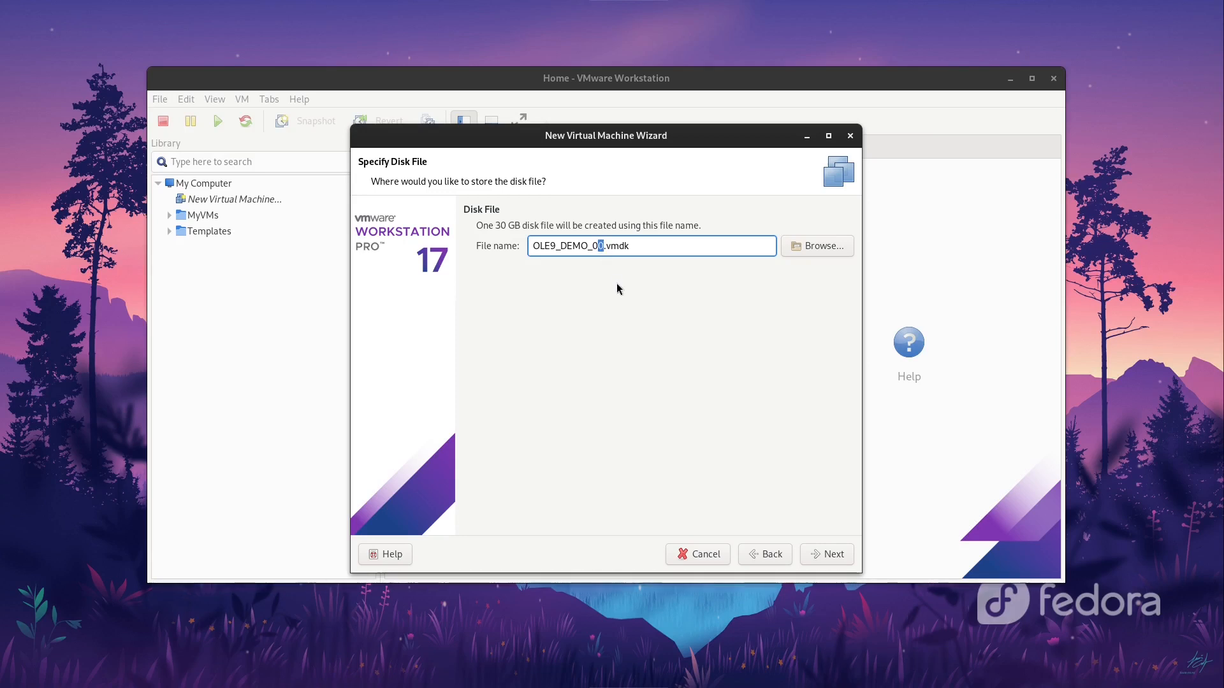
pyautogui.click(816, 551)
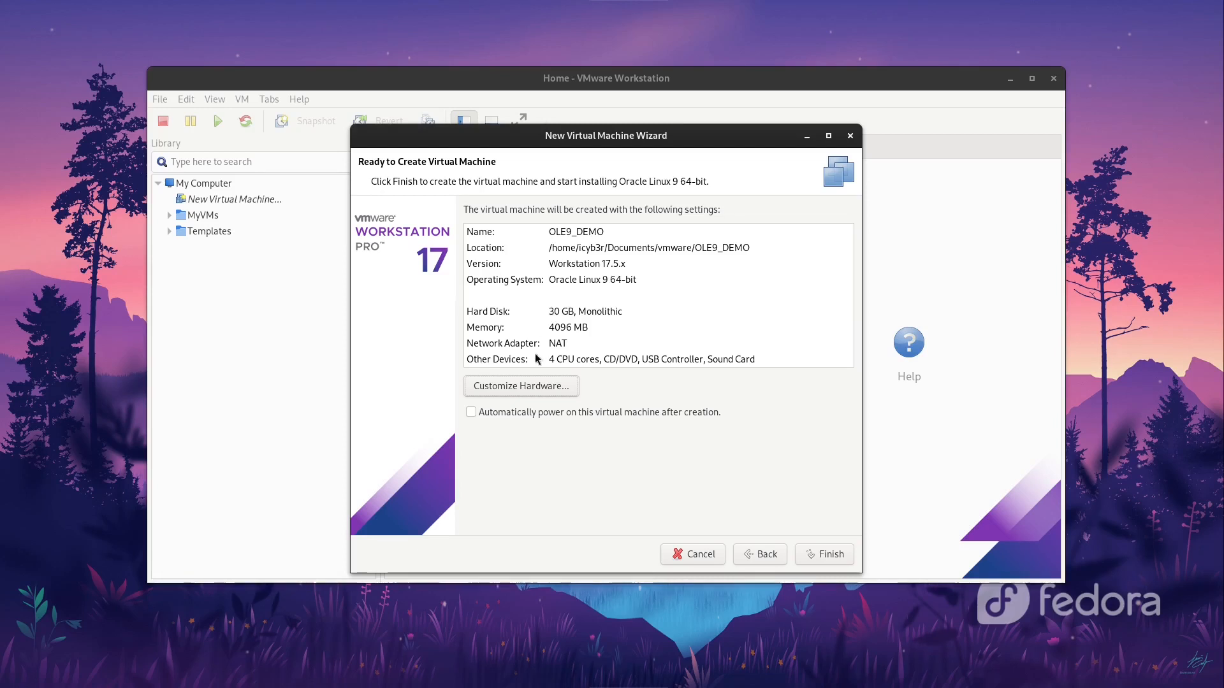
pyautogui.click(516, 387)
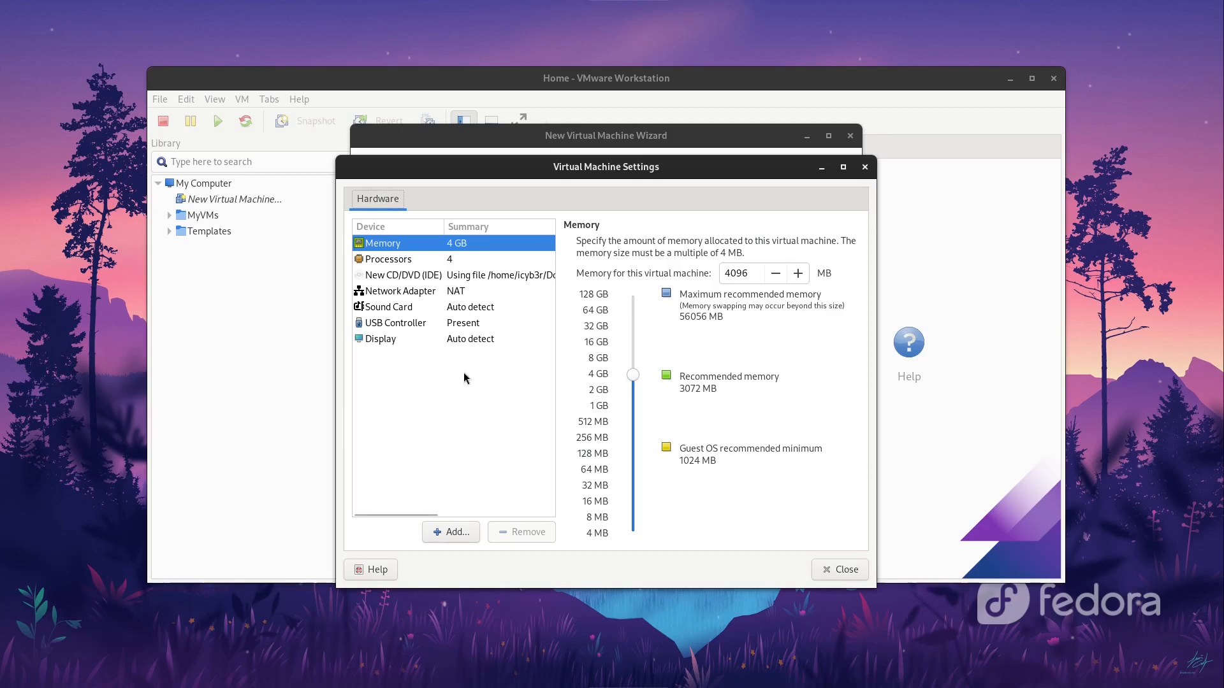
# Step: Close the hardware settings and finish creating the OLE9_DEMO machine
pyautogui.click(865, 168)
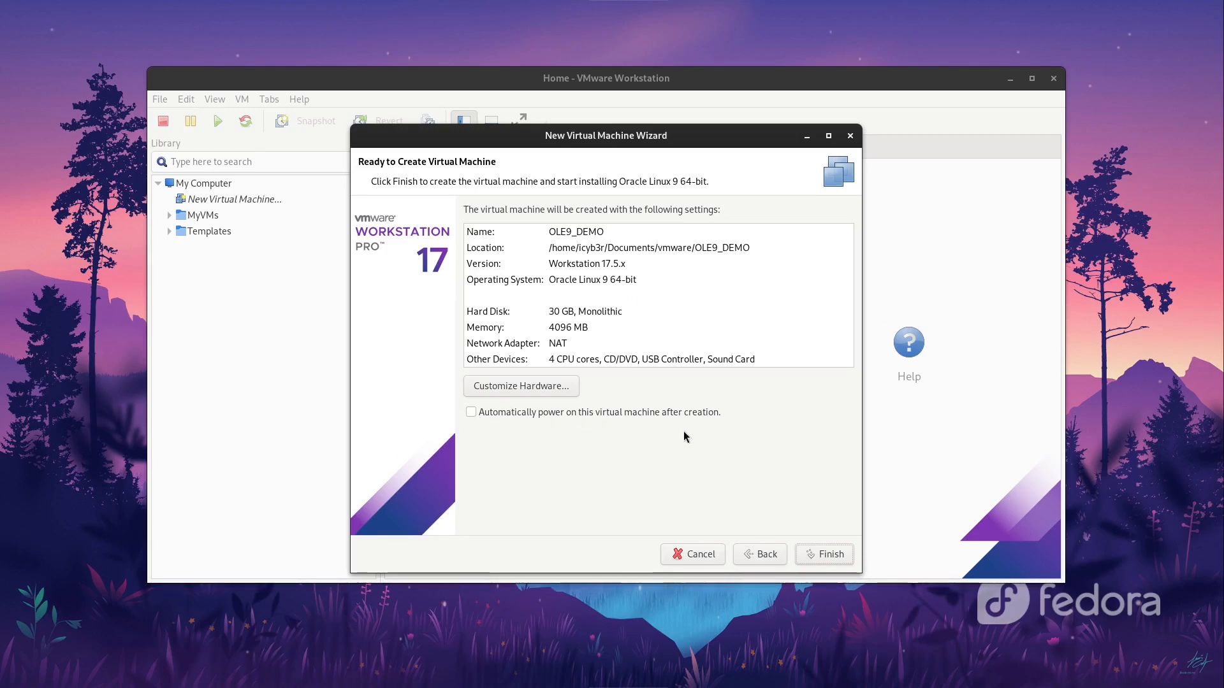
pyautogui.click(831, 557)
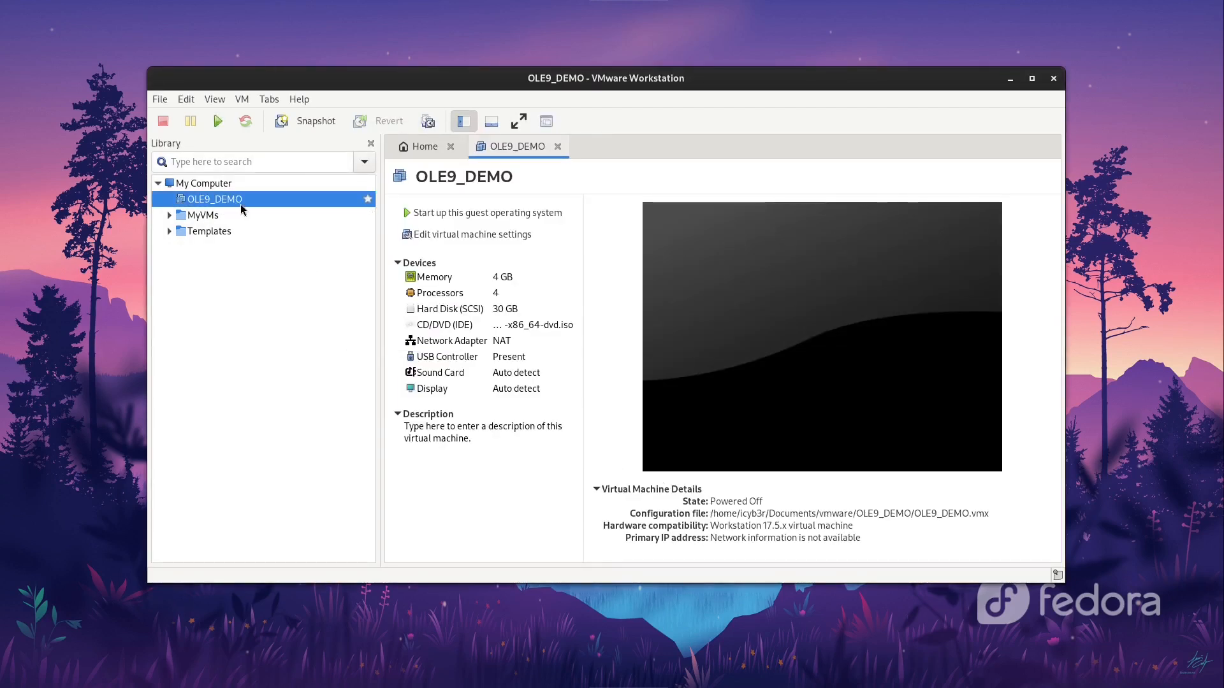
# Step: Switch OLE9_DEMO's firmware to UEFI, save the settings, and hide the Library pane
pyautogui.click(454, 239)
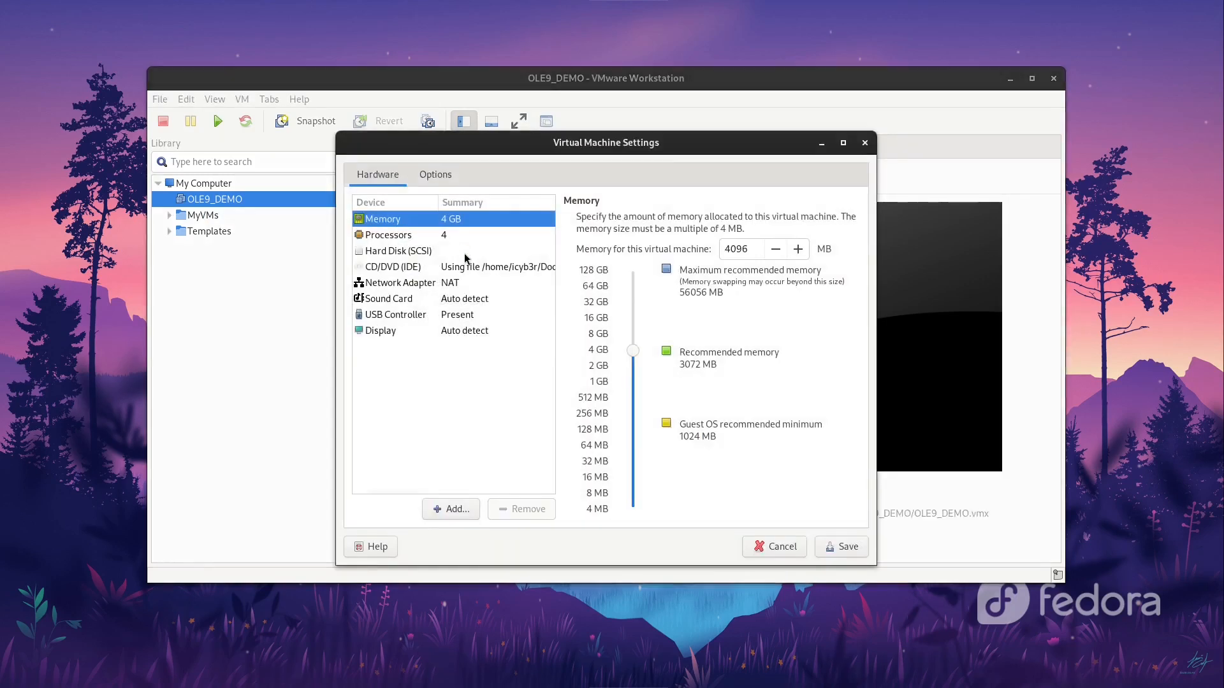
pyautogui.click(436, 175)
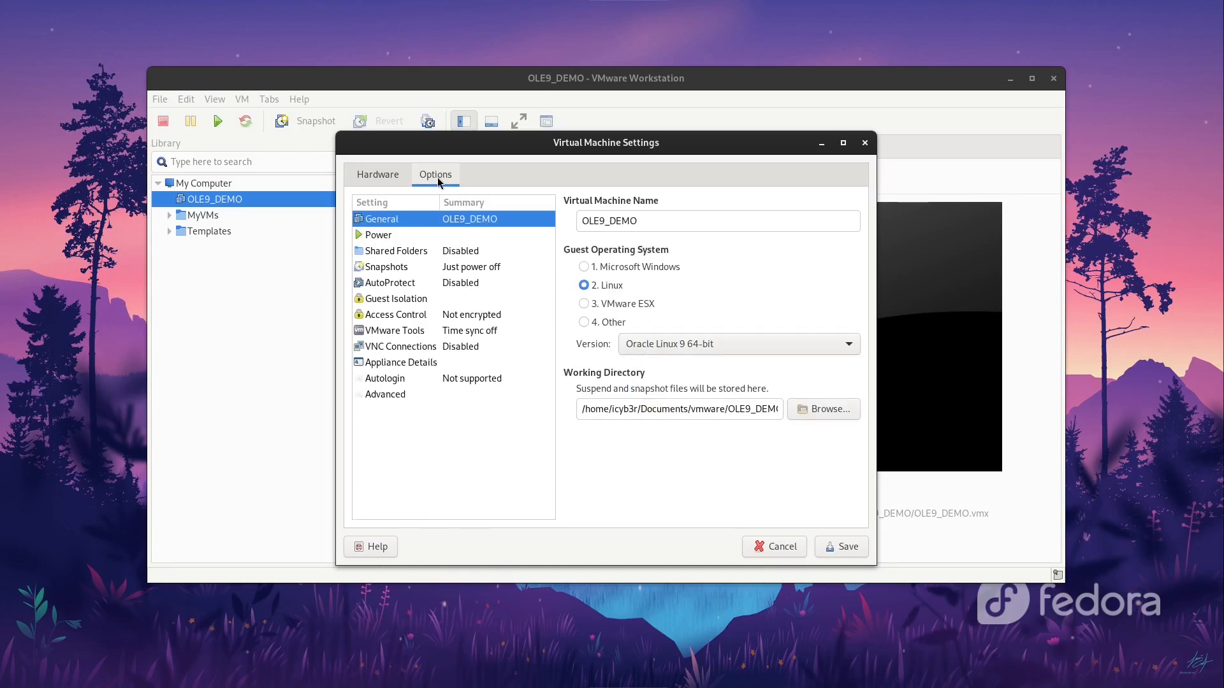
pyautogui.click(395, 398)
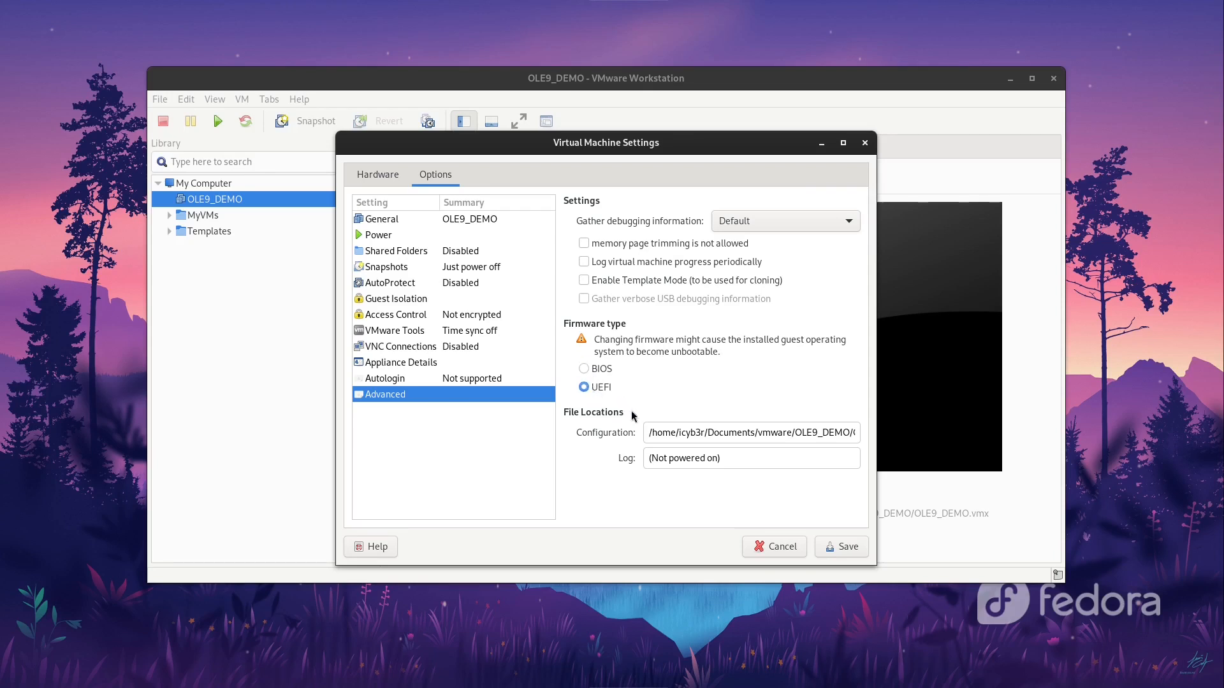
pyautogui.click(823, 552)
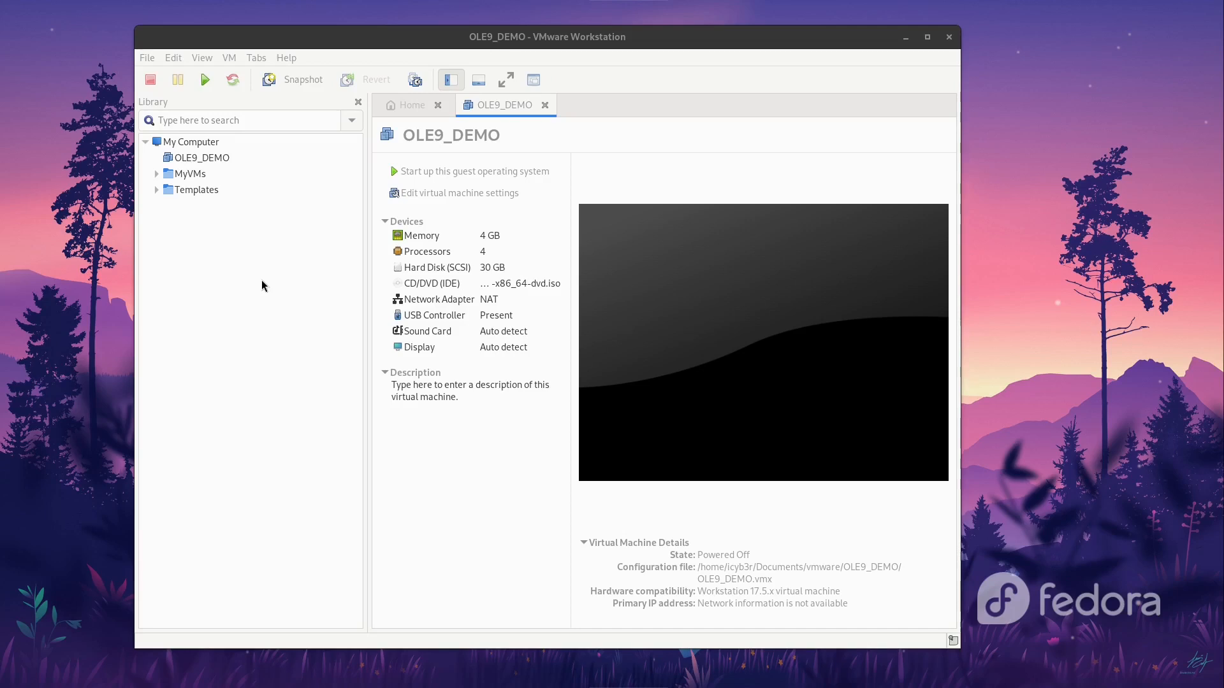
pyautogui.click(225, 158)
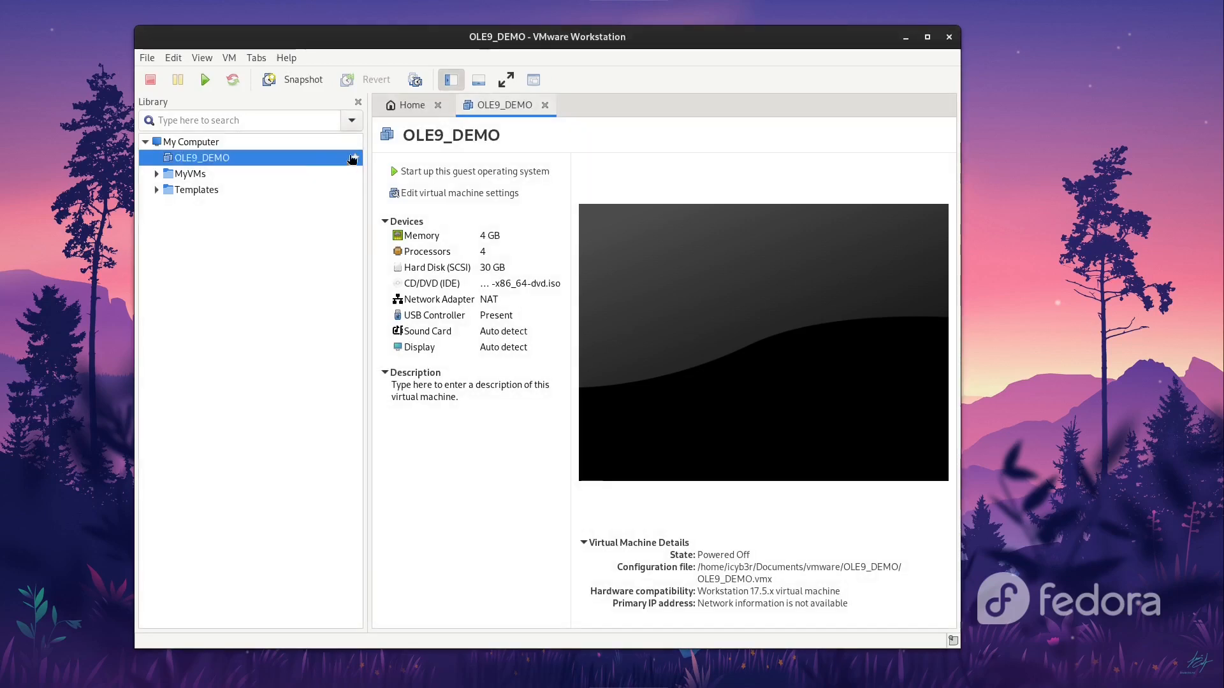
pyautogui.click(358, 102)
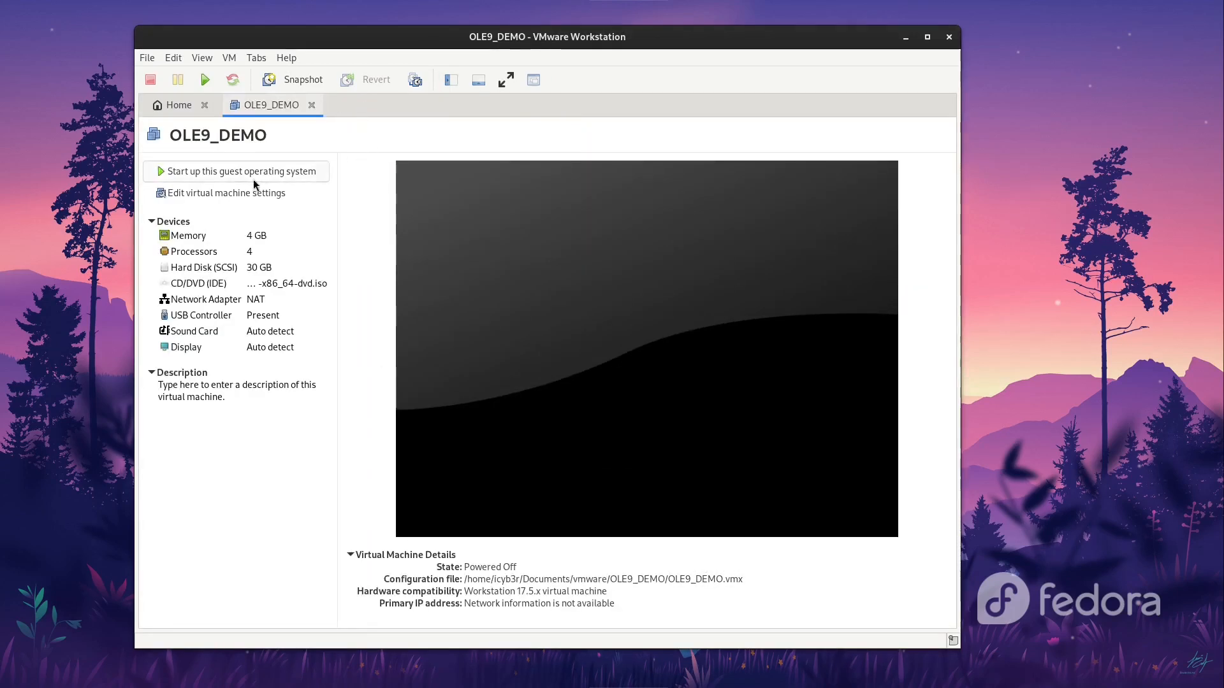
# Step: Power on OLE9_DEMO and boot the Install Oracle Linux 9.3.0 entry
pyautogui.click(217, 173)
pyautogui.click(291, 222)
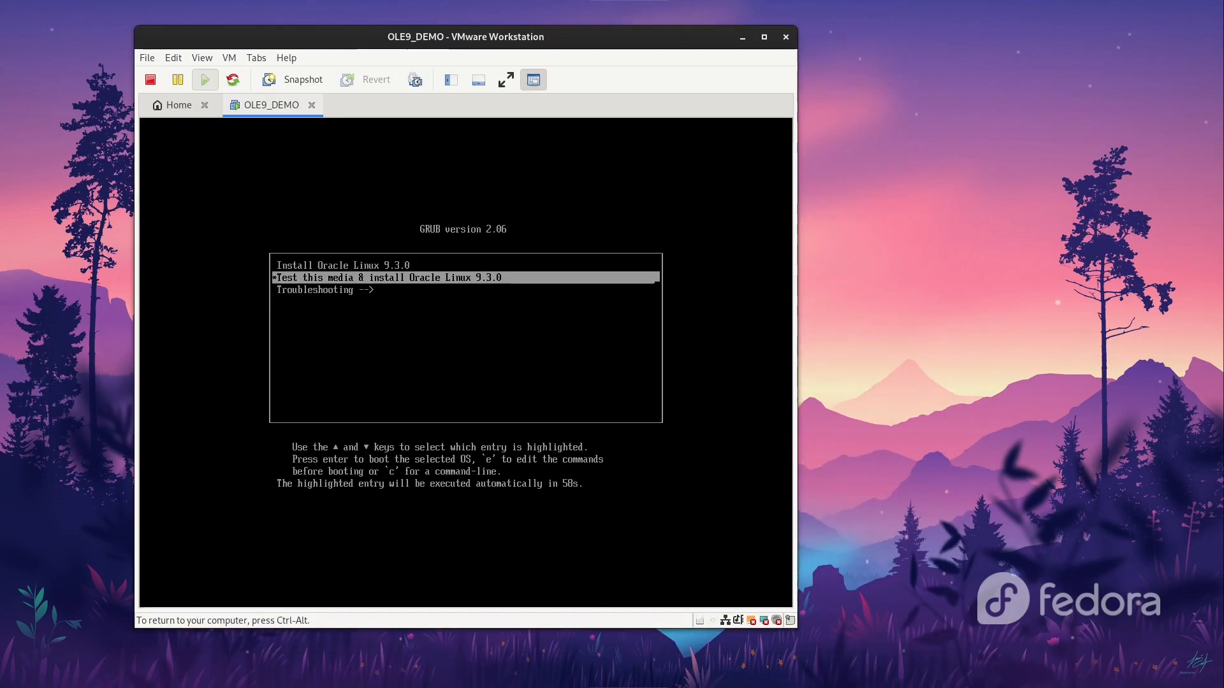
pyautogui.press('Up')
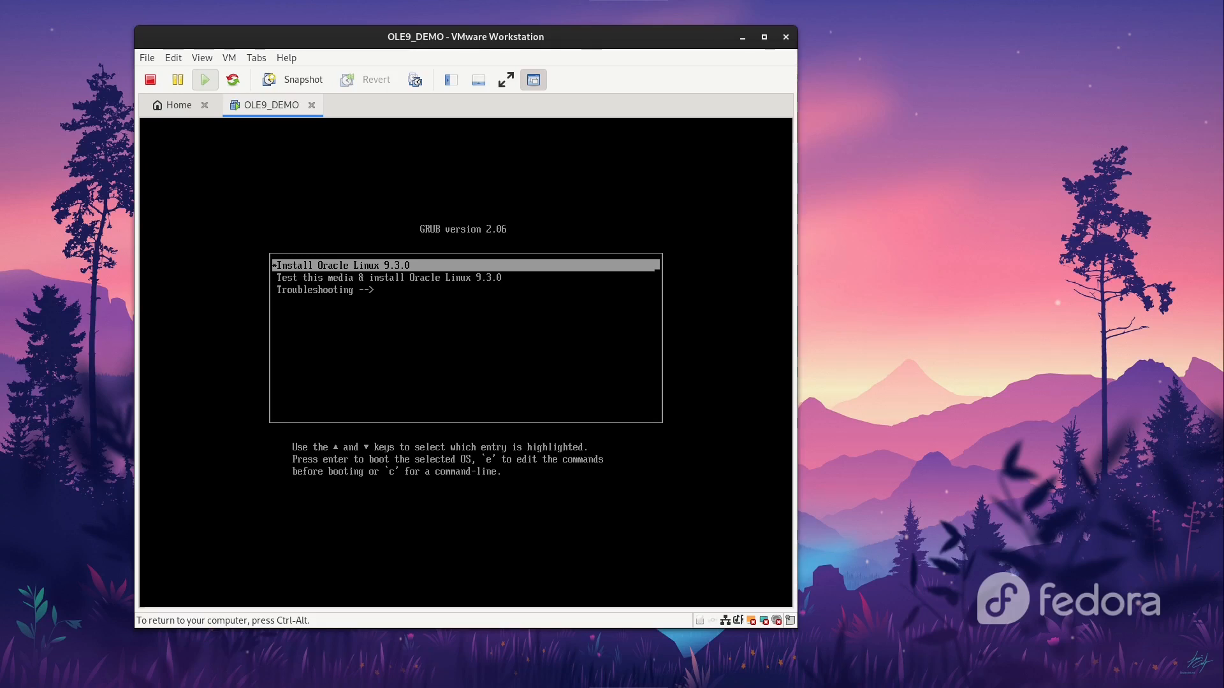
pyautogui.press('Return')
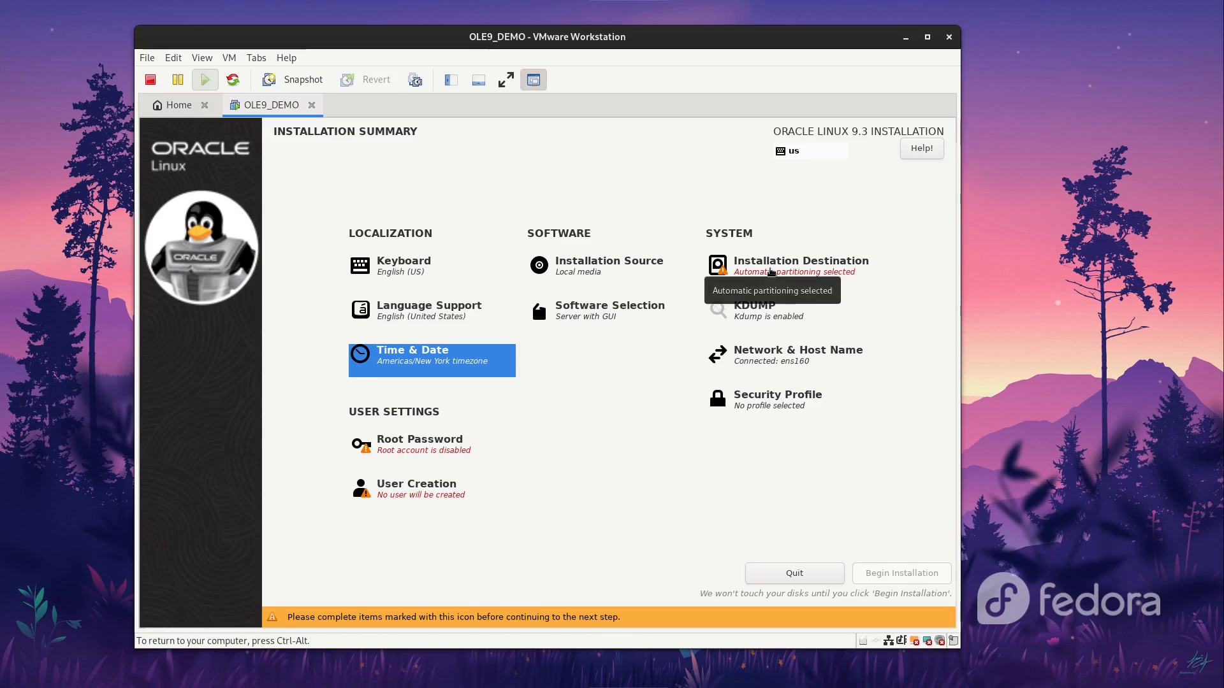
pyautogui.click(772, 272)
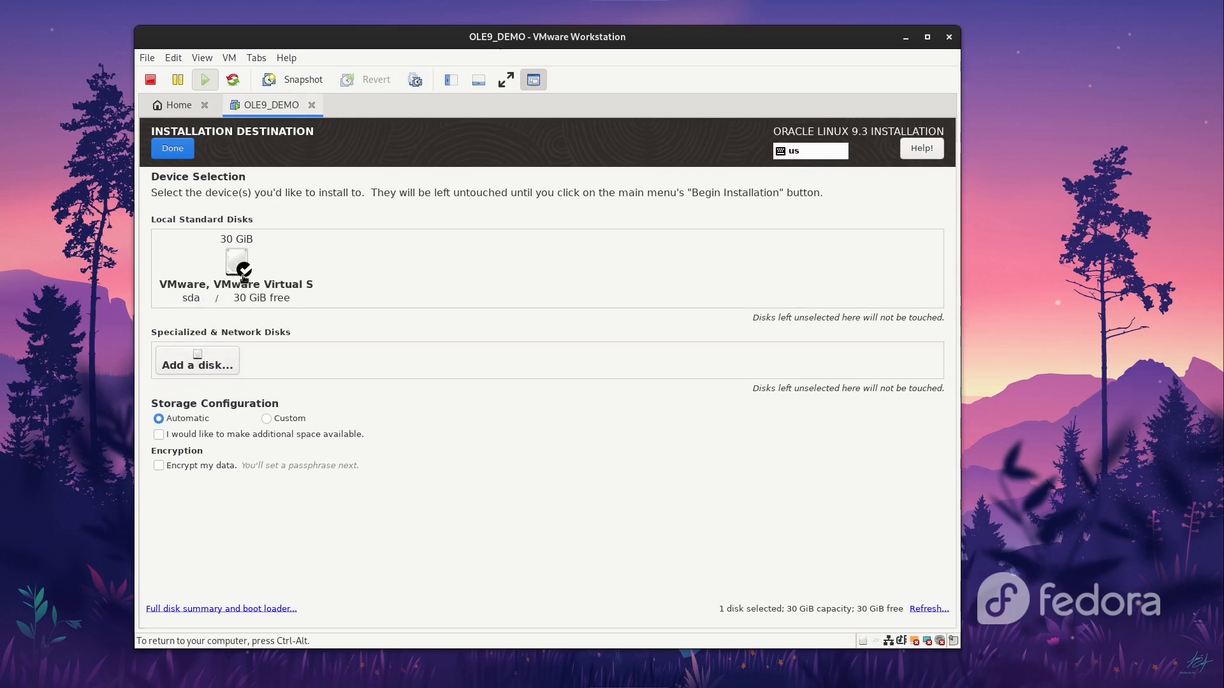
# Step: Choose custom partitioning, review the /, /boot/efi and /boot partitions, and accept the changes
pyautogui.click(267, 420)
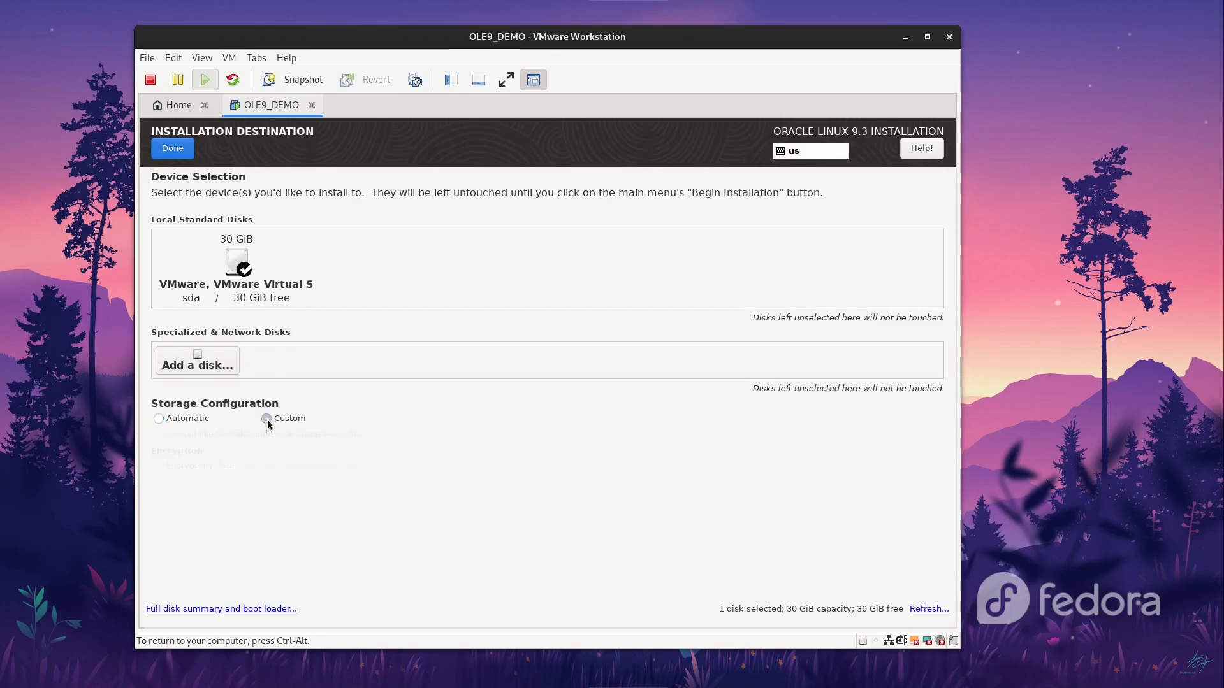
pyautogui.click(176, 154)
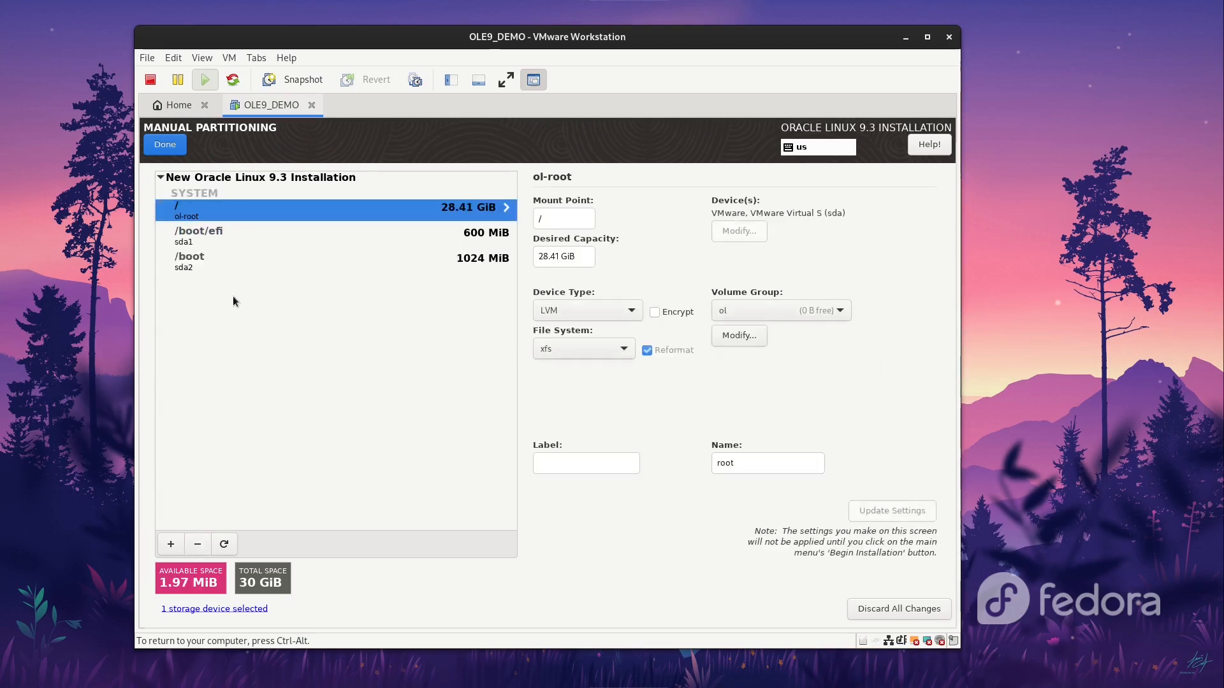
pyautogui.click(211, 241)
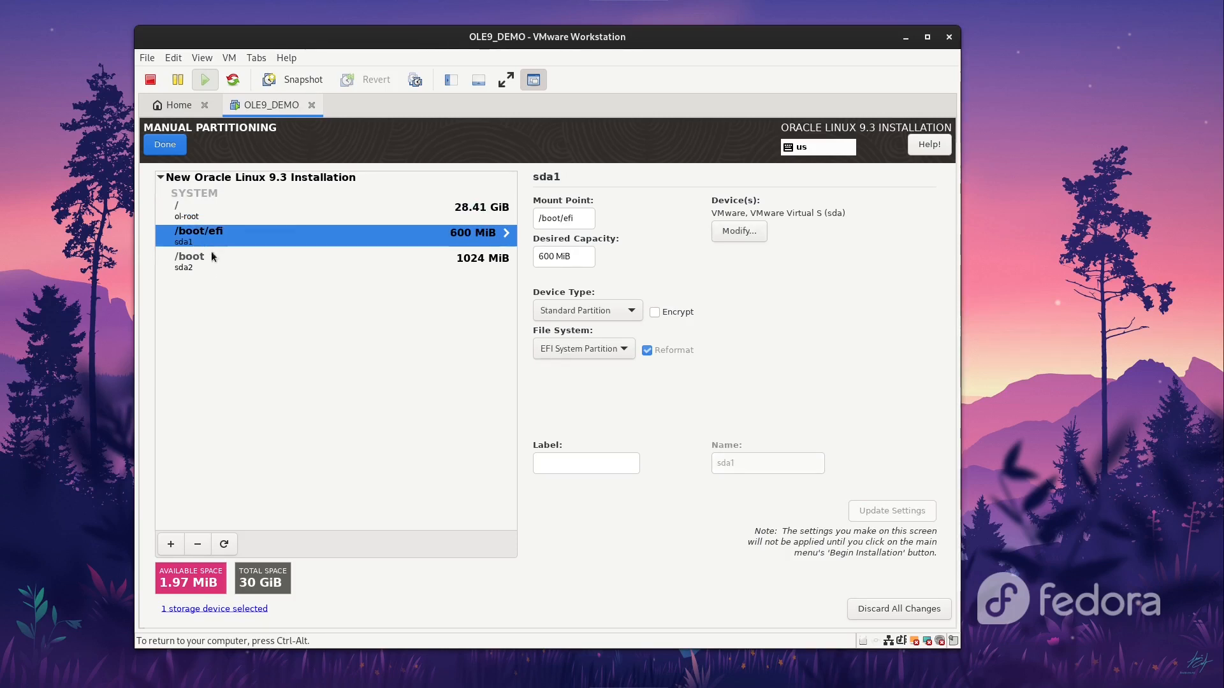
pyautogui.click(211, 268)
pyautogui.click(209, 241)
pyautogui.click(208, 217)
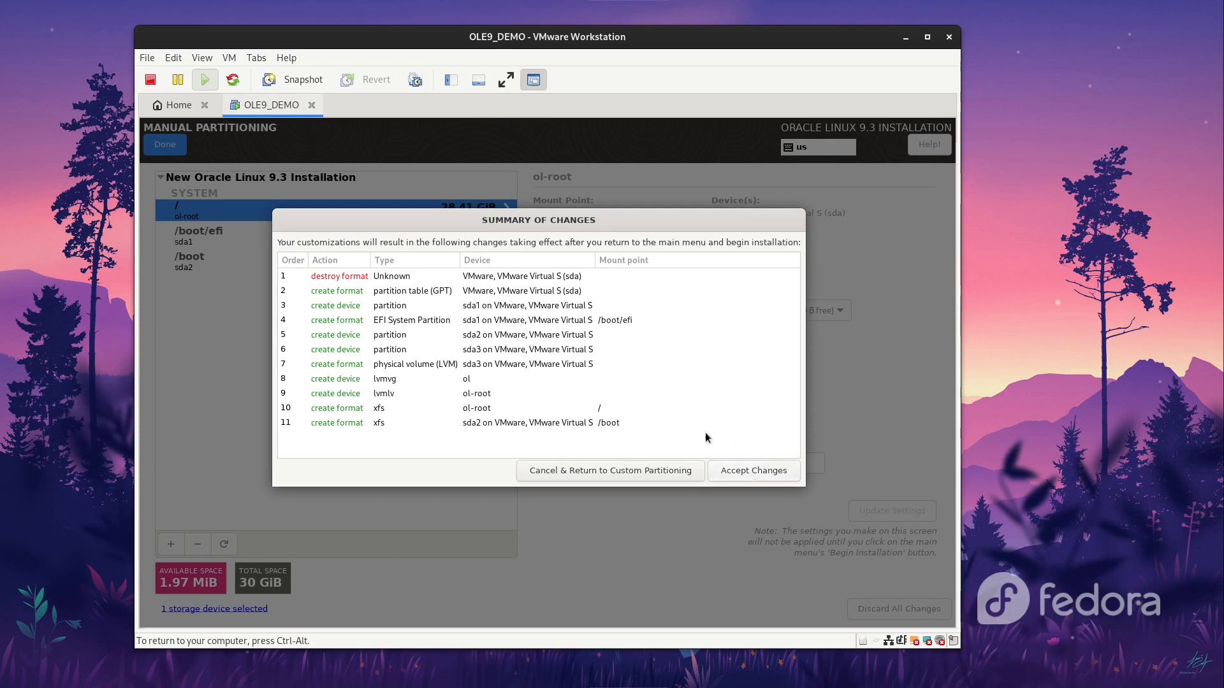
pyautogui.click(750, 471)
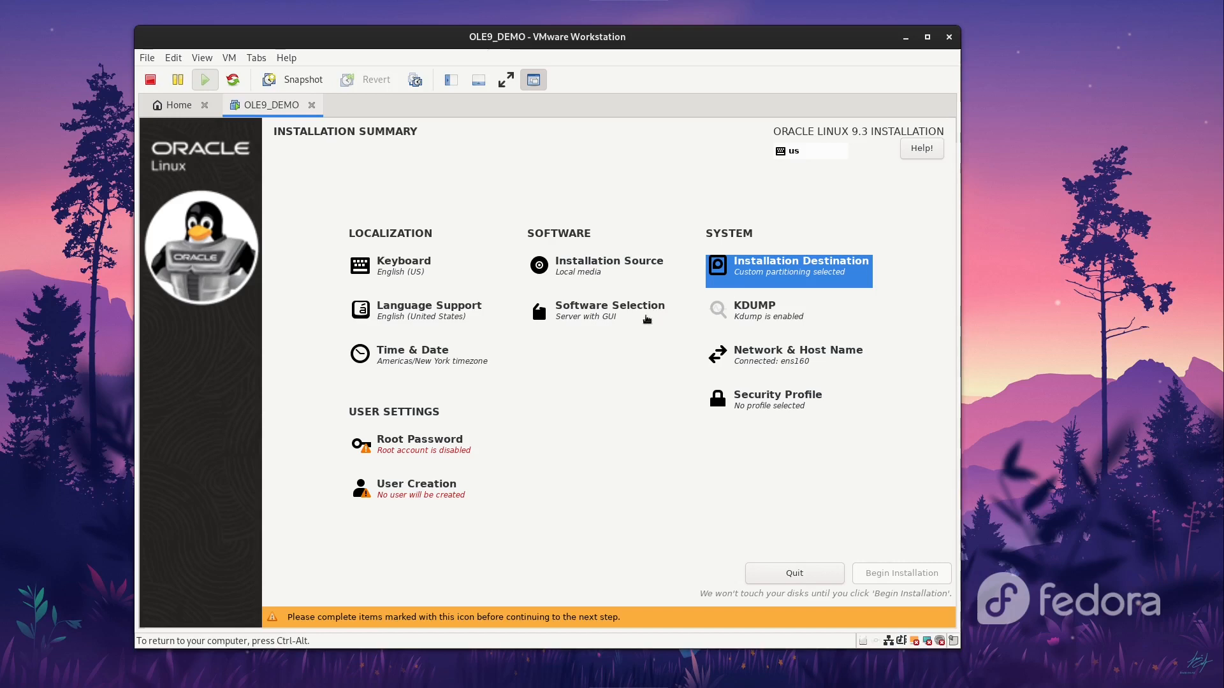
pyautogui.click(609, 322)
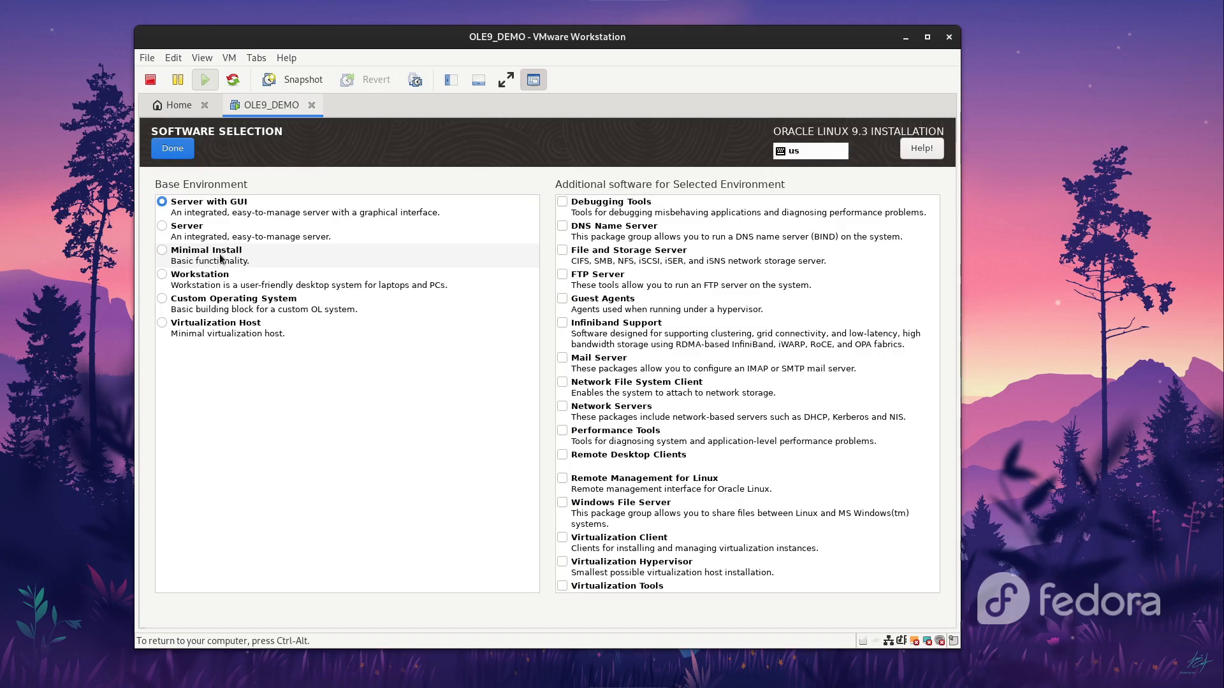
pyautogui.scroll(-6, 636, 492)
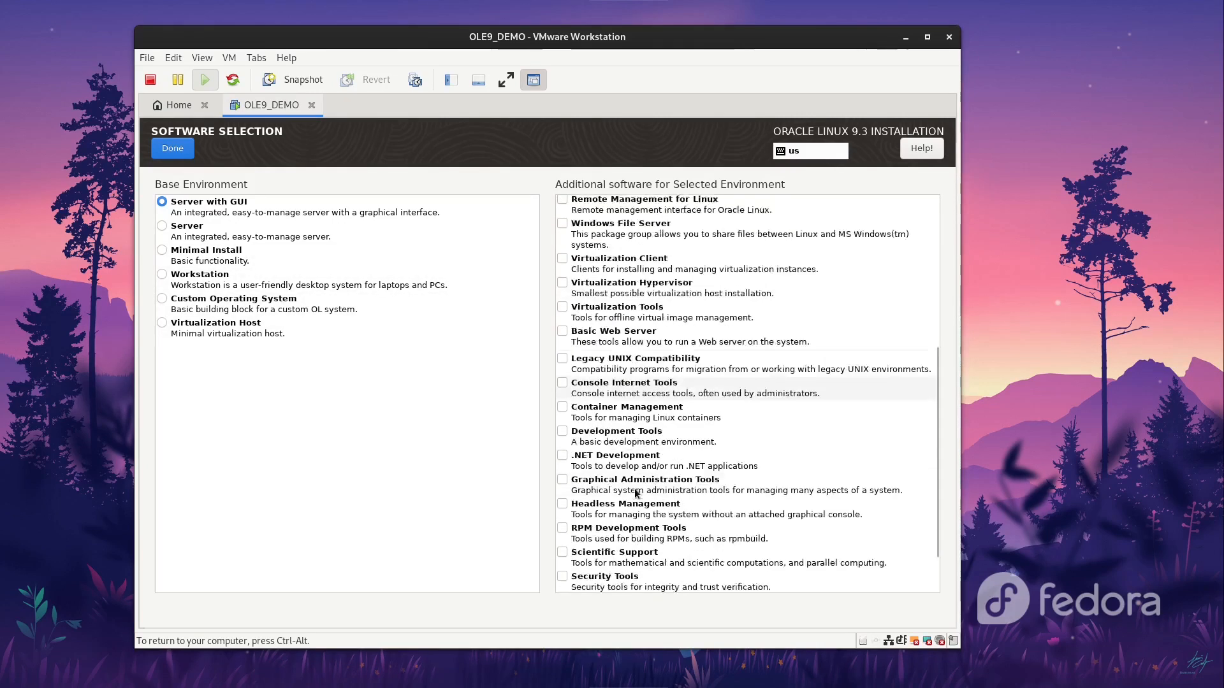
pyautogui.scroll(-2, 636, 492)
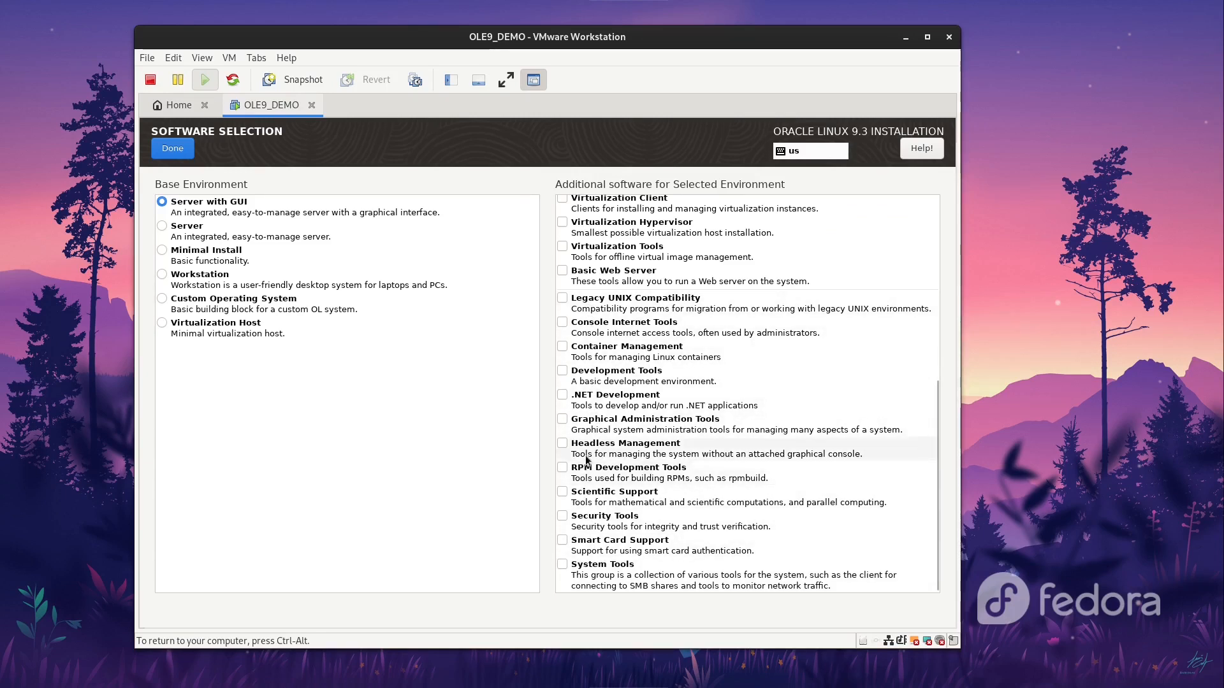
pyautogui.scroll(3, 583, 452)
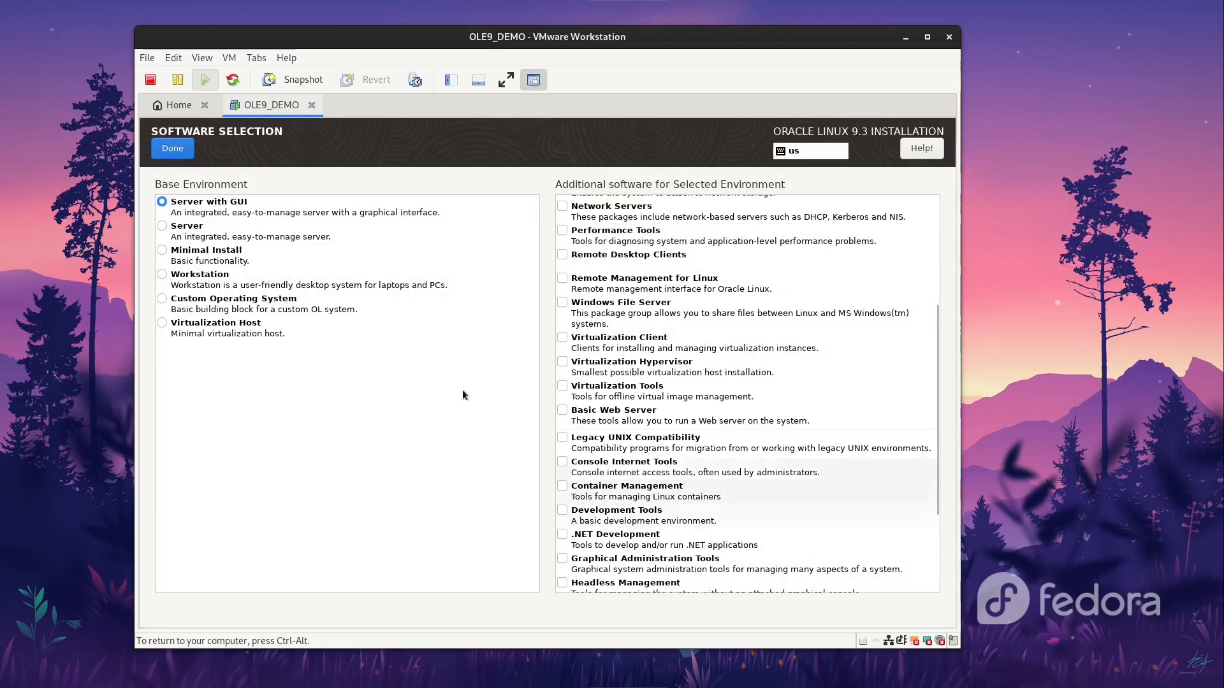
pyautogui.click(181, 149)
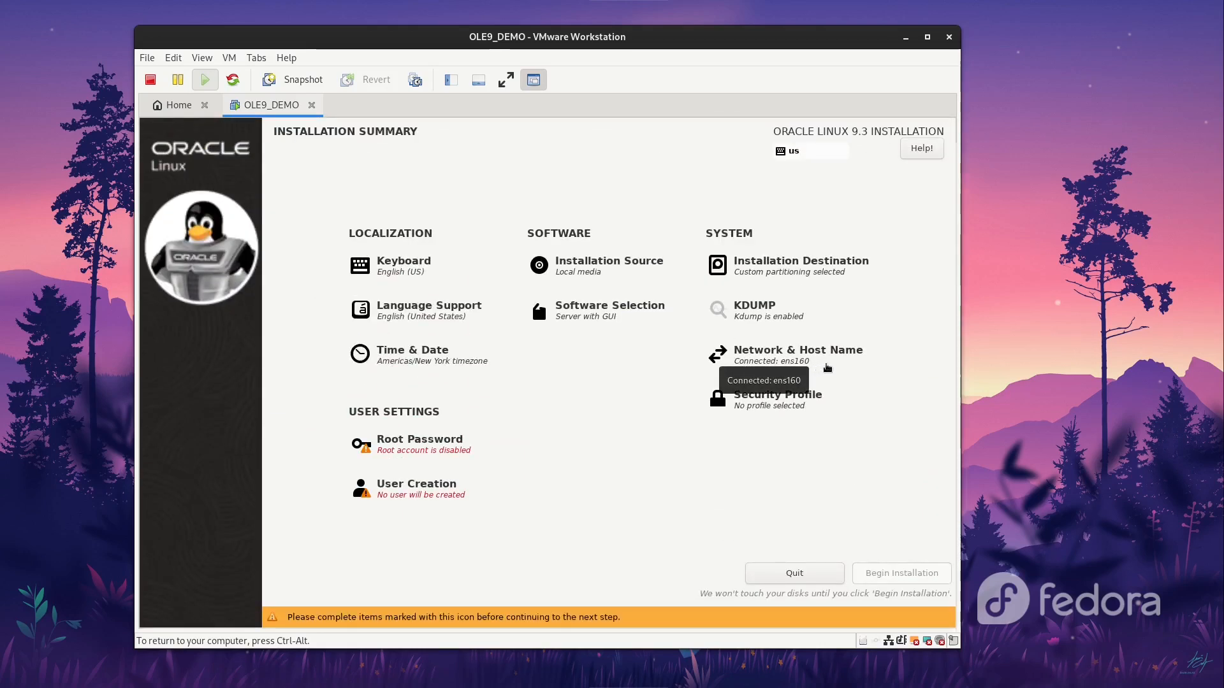
pyautogui.click(833, 367)
# Step: Apply host name ole9-demo and return to the installation summary
pyautogui.click(305, 574)
pyautogui.write('ole')
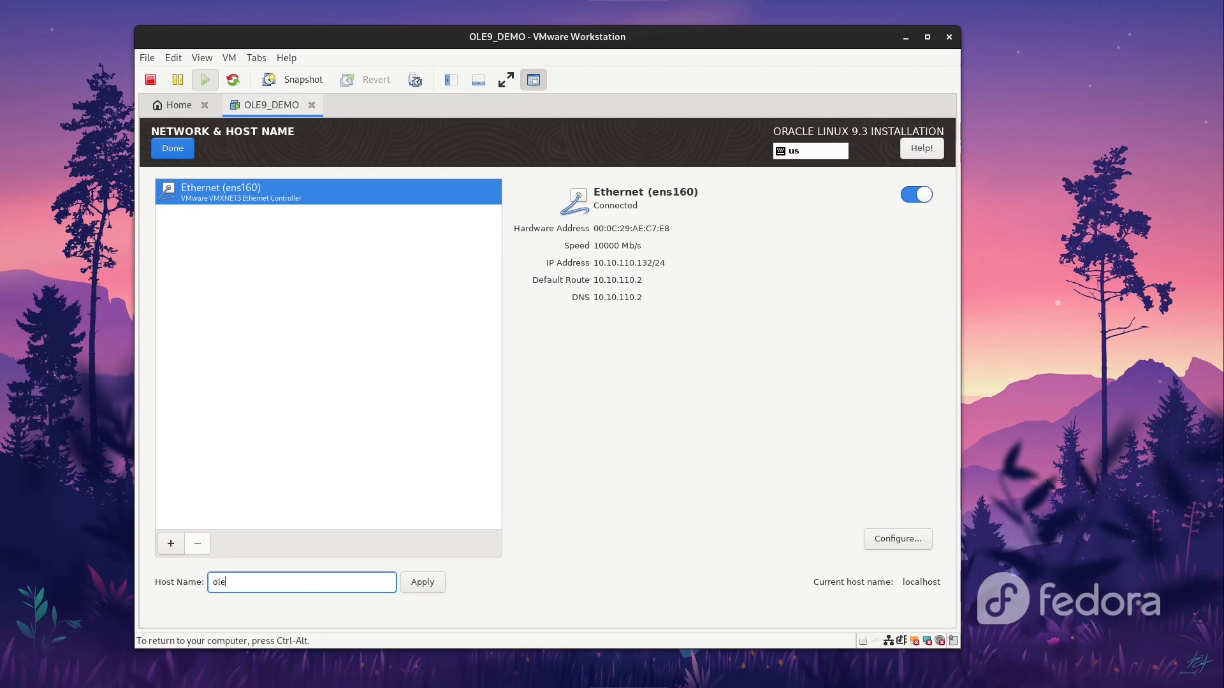
pyautogui.write('9-demo')
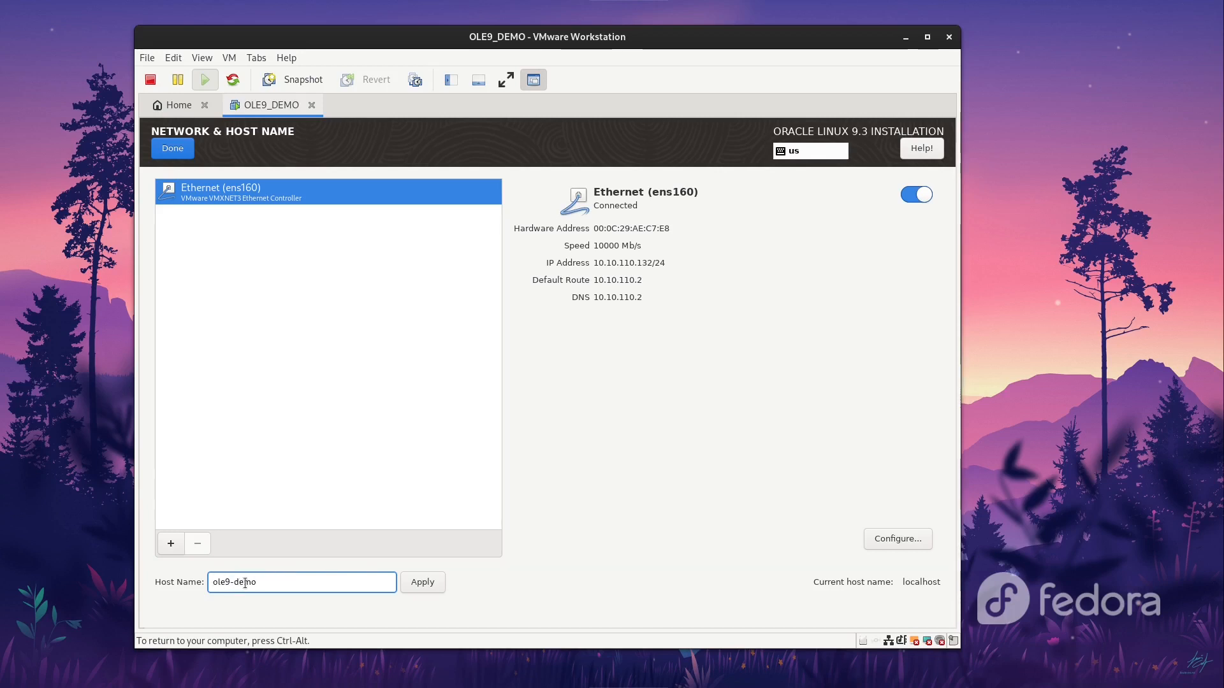
pyautogui.click(427, 589)
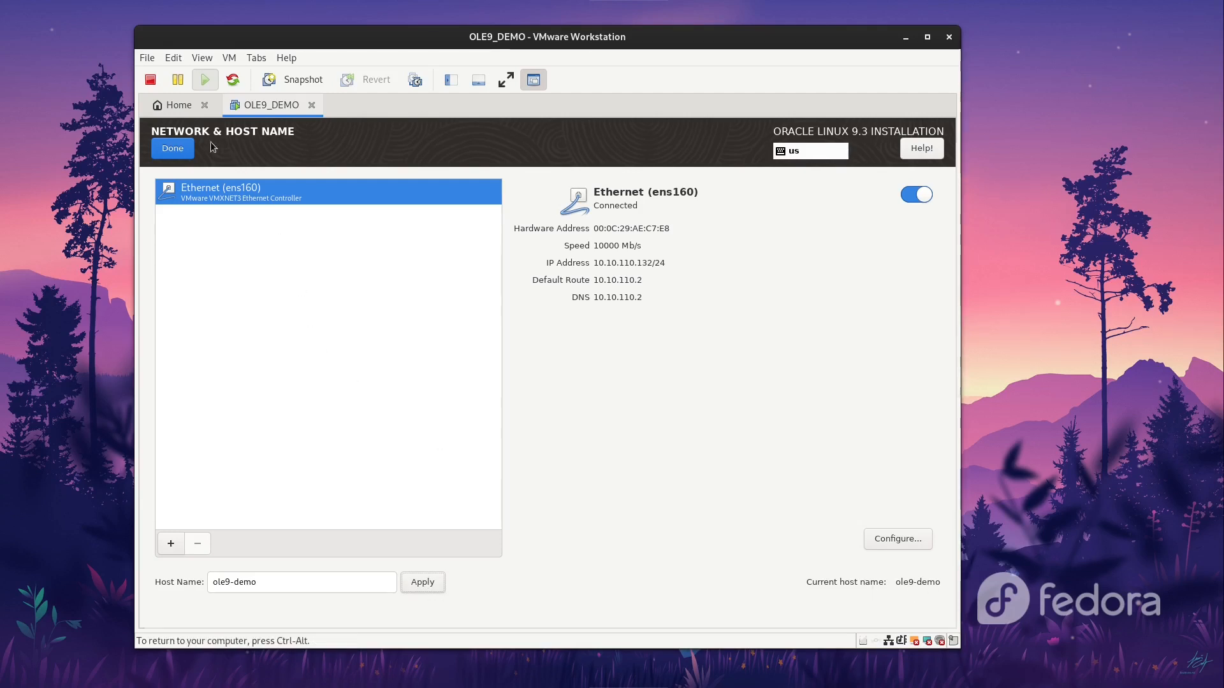
pyautogui.click(185, 148)
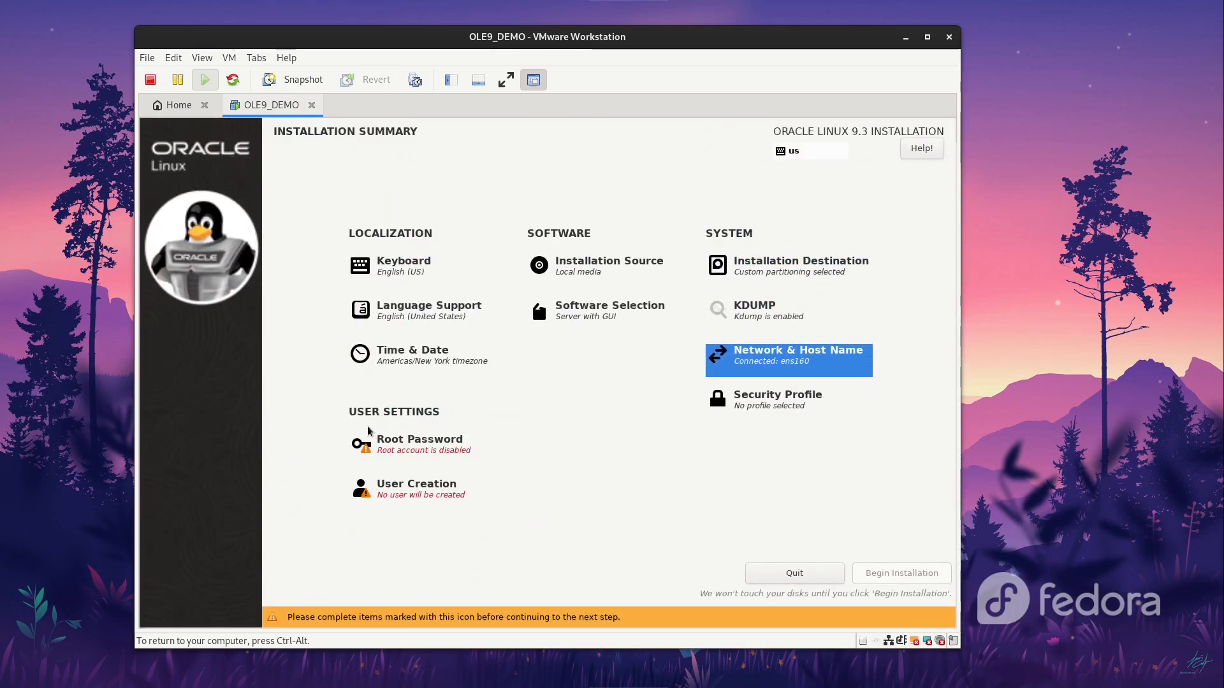
pyautogui.click(405, 446)
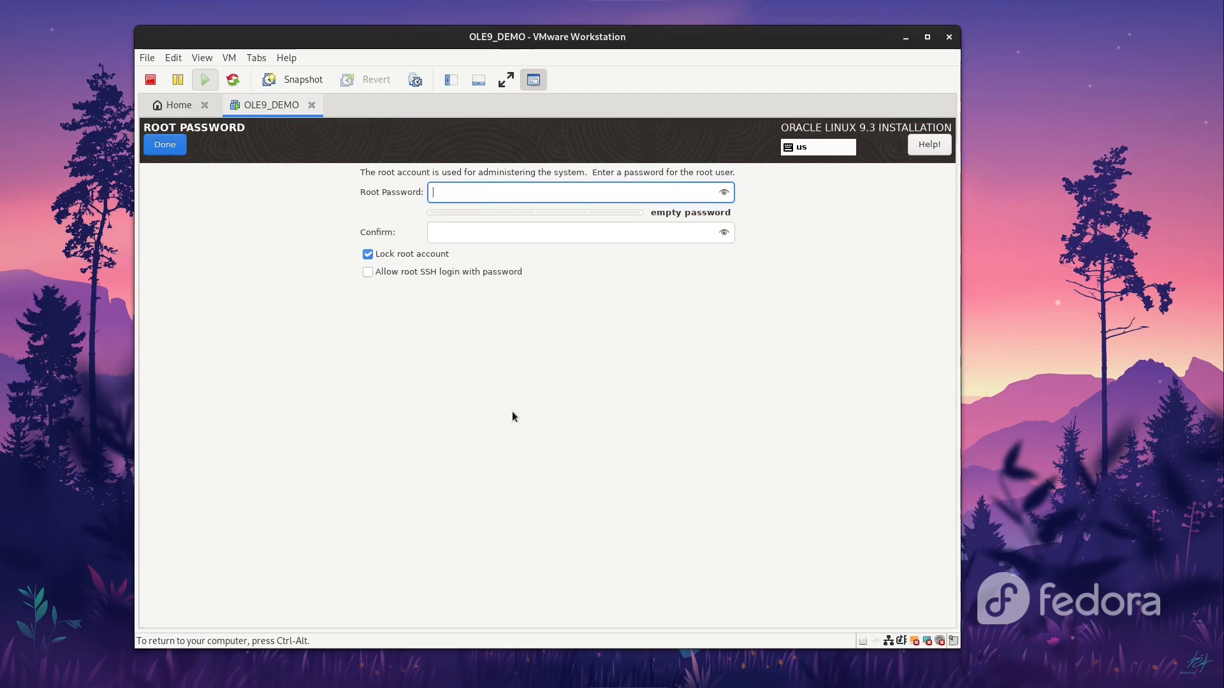
# Step: Enter and confirm a root password, accepting the weak-password warning
pyautogui.write('abc')
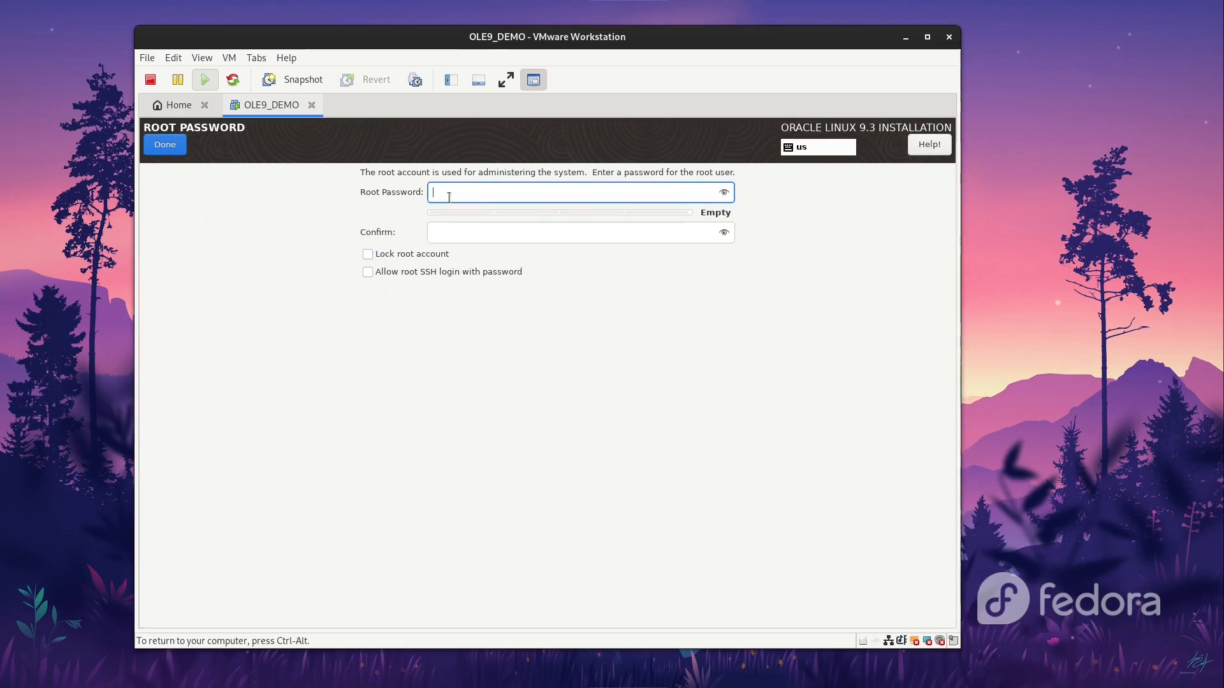
pyautogui.write('def')
pyautogui.press('Tab')
pyautogui.write('abcdef')
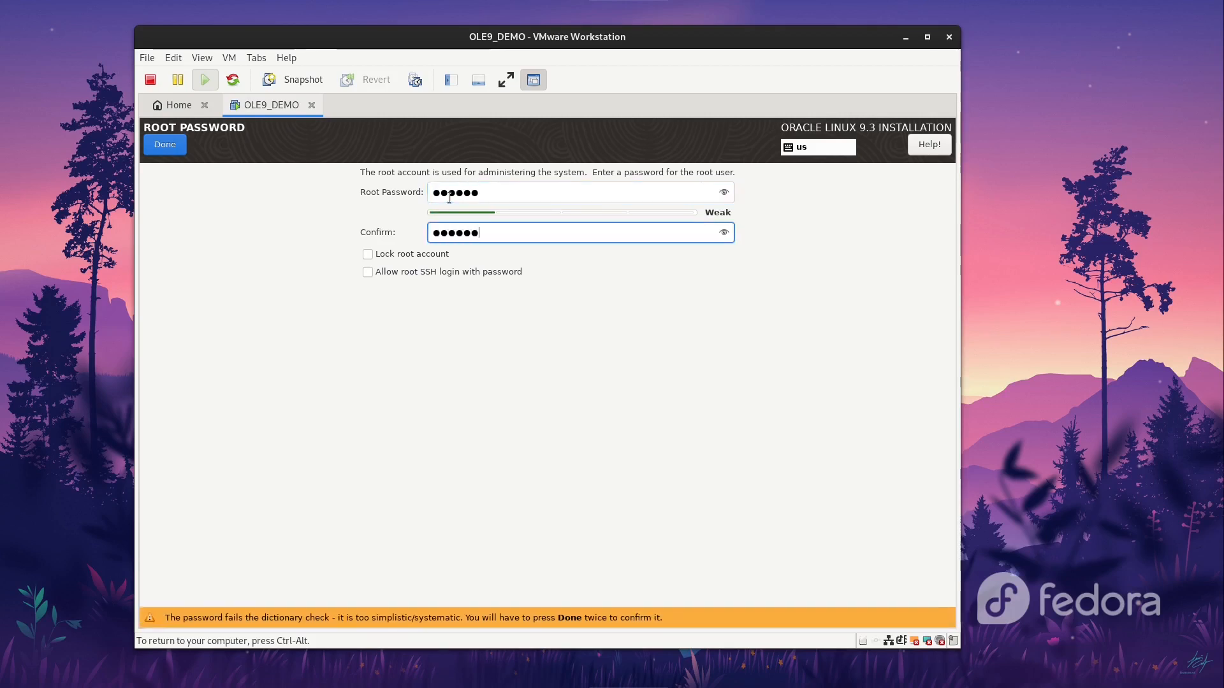
pyautogui.click(171, 150)
pyautogui.click(171, 151)
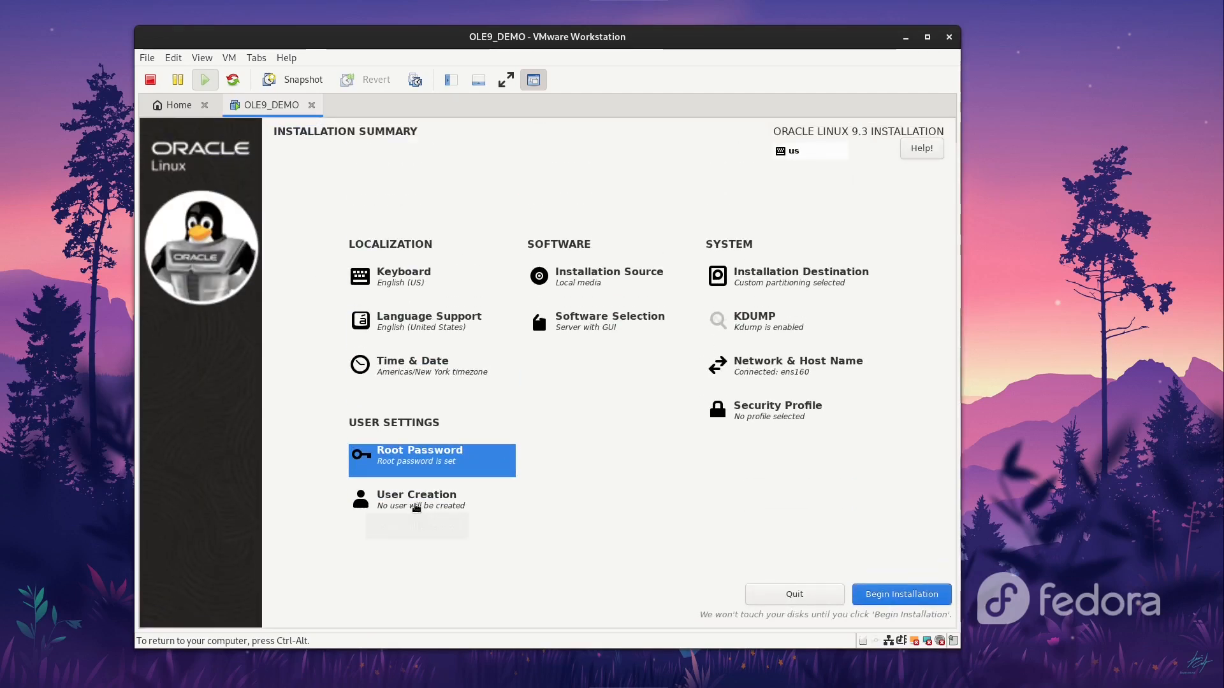
pyautogui.click(417, 508)
# Step: Create administrator user Admin (user name admin) with a confirmed password, accepting the weak-password warning
pyautogui.write('A')
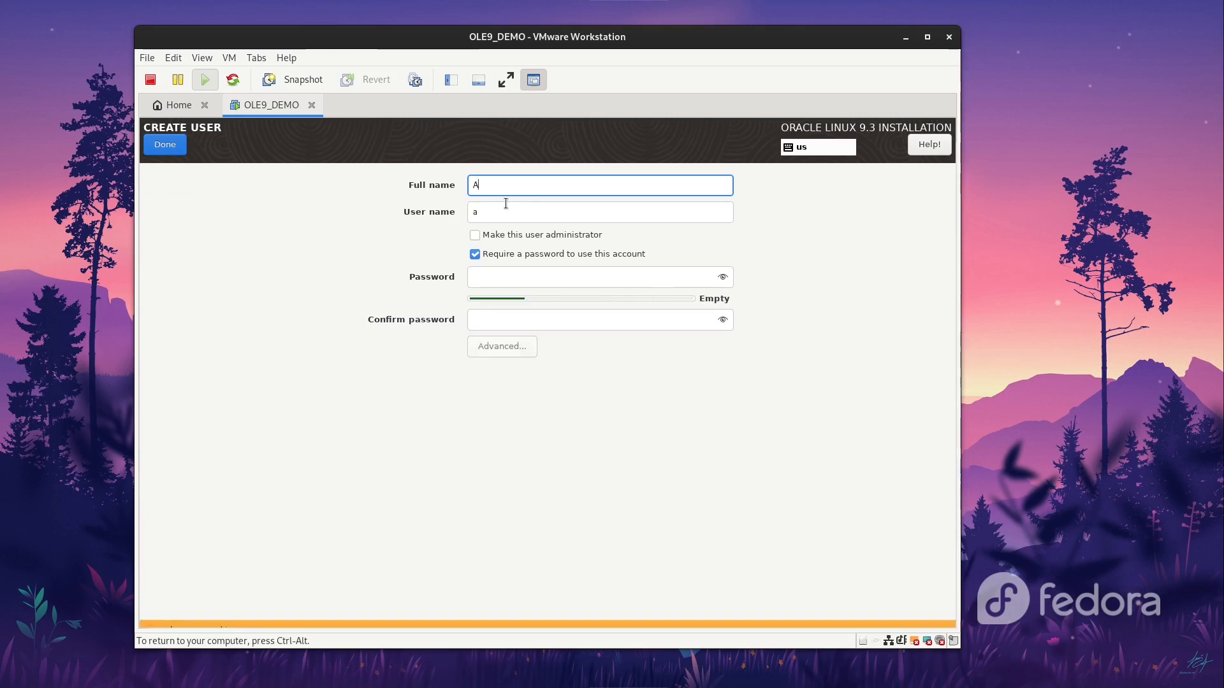
pyautogui.write('di')
pyautogui.press('BackSpace')
pyautogui.write('min')
pyautogui.press('Tab')
pyautogui.press('Tab')
pyautogui.press('space')
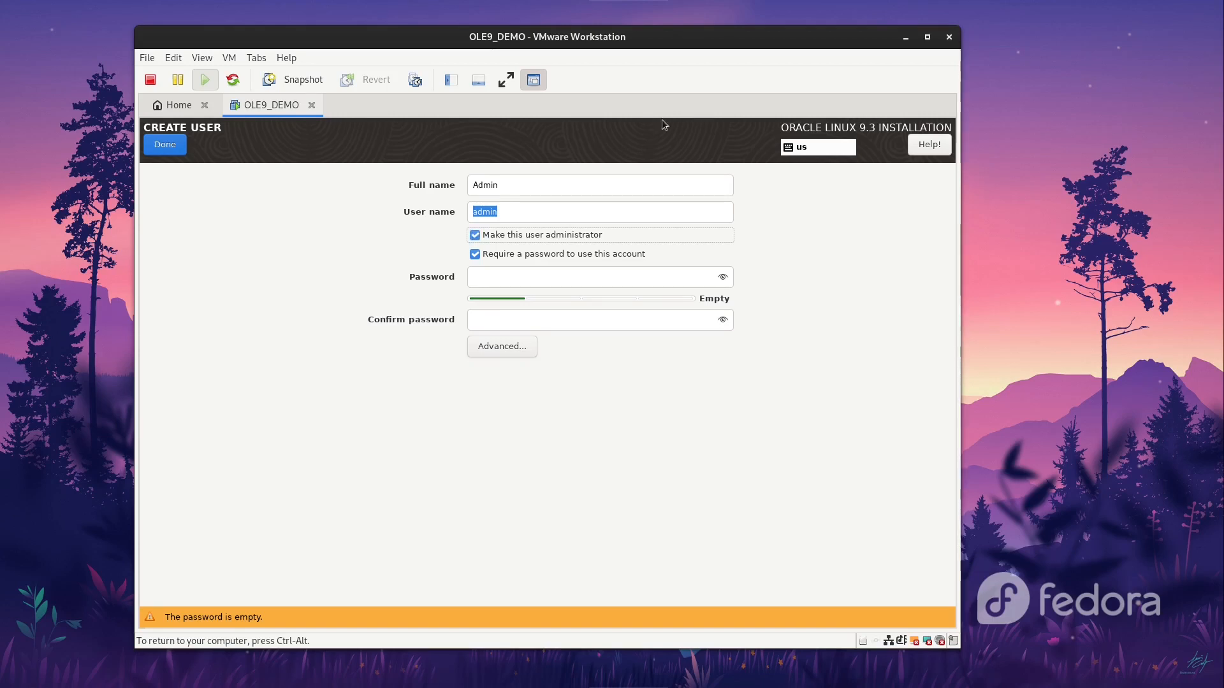
pyautogui.click(490, 281)
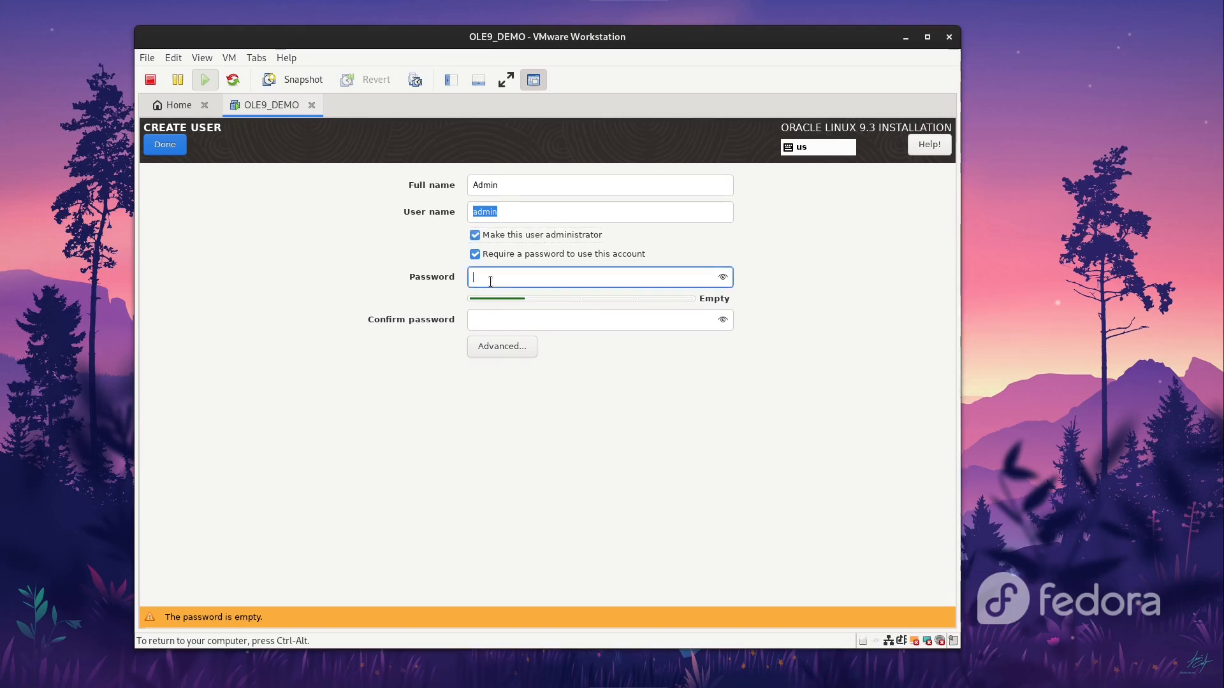
pyautogui.write('******')
pyautogui.click(495, 319)
pyautogui.write('******')
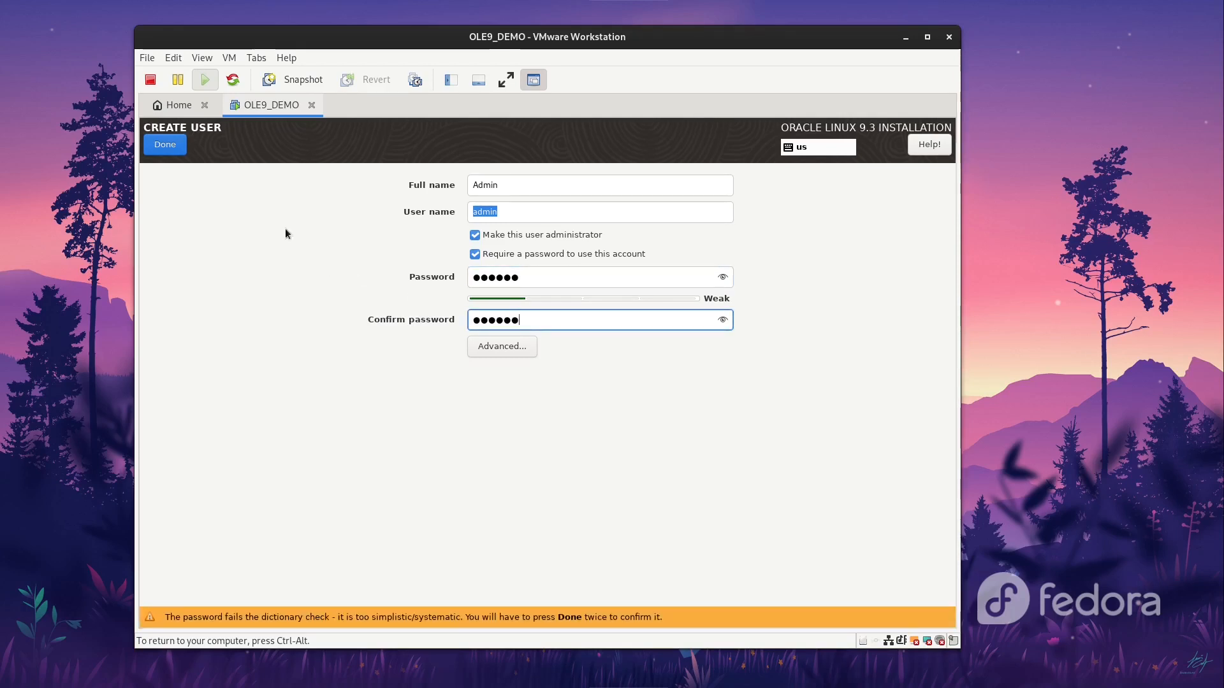
pyautogui.click(164, 153)
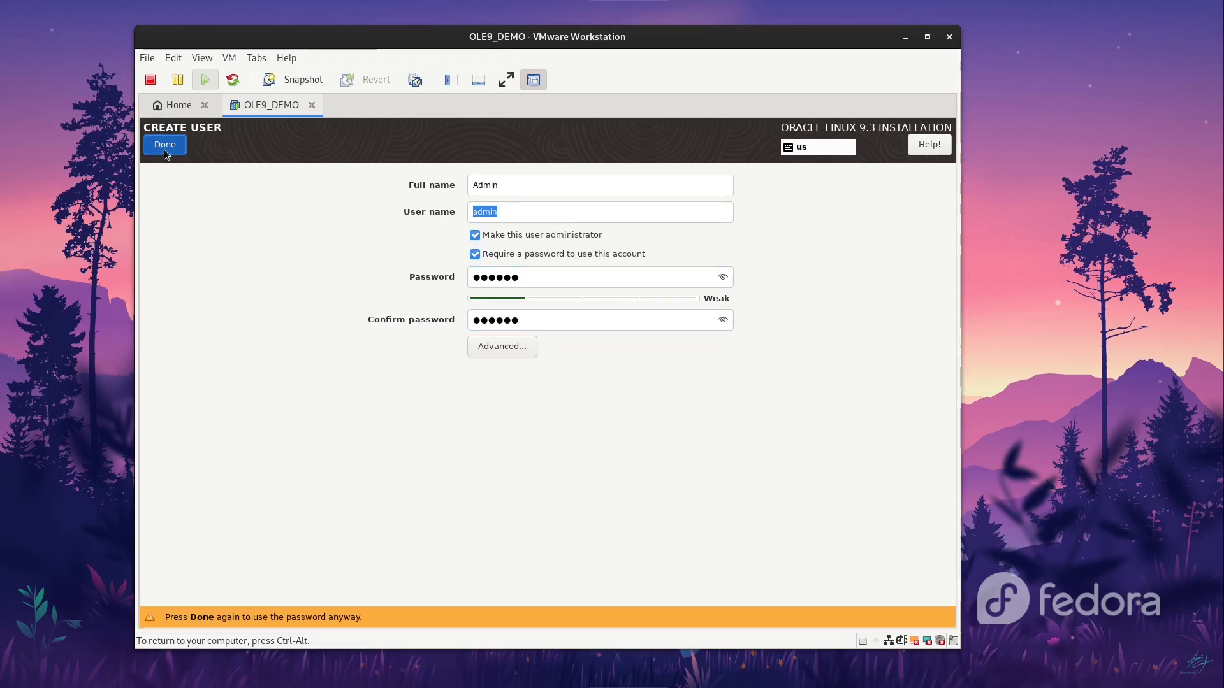
pyautogui.click(164, 149)
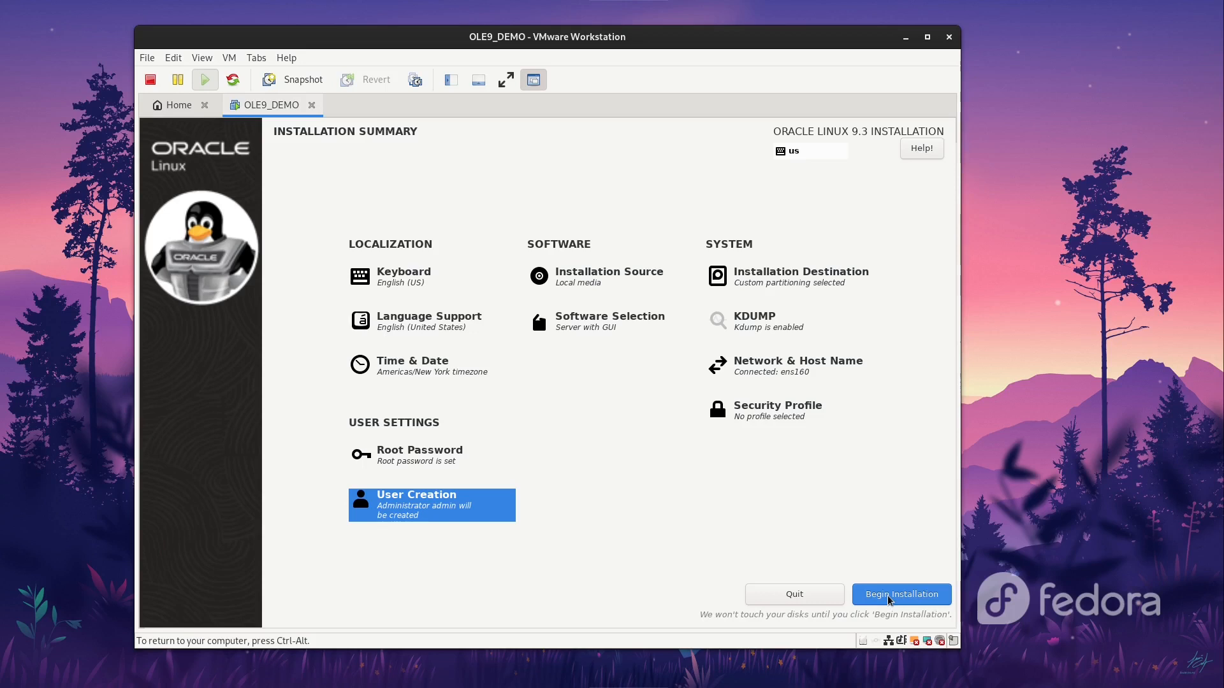
# Step: Run the Oracle Linux installation and reboot the VM once it completes
pyautogui.click(901, 605)
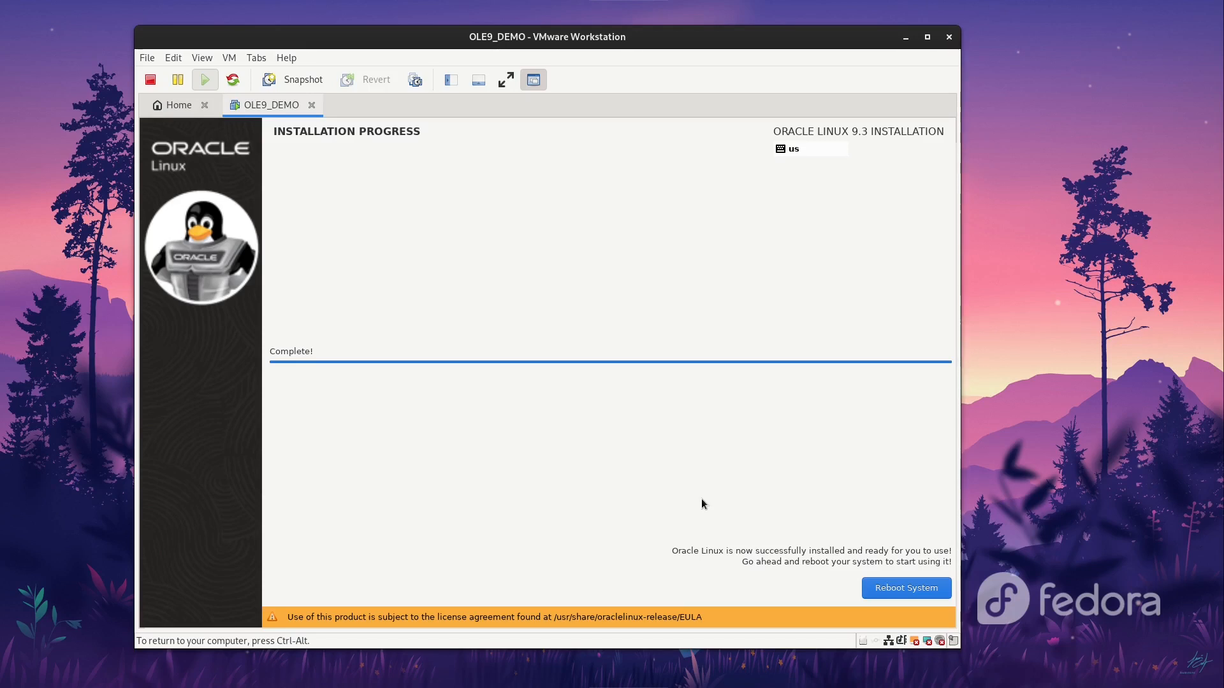
pyautogui.click(885, 591)
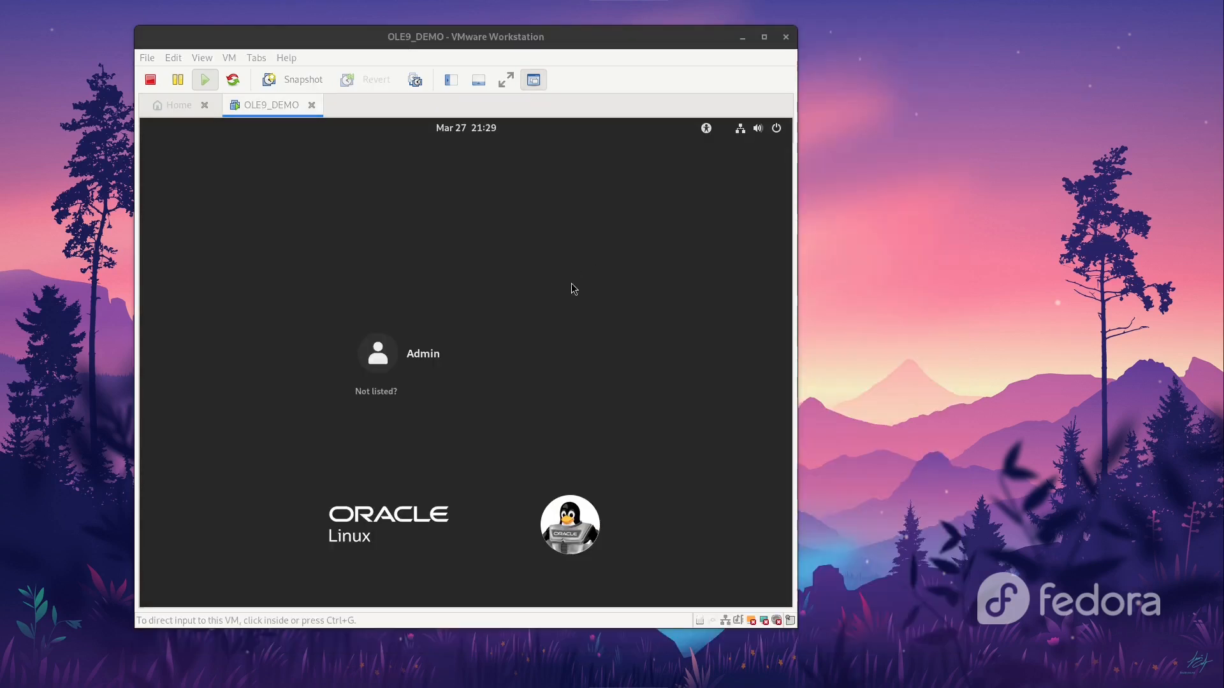
# Step: Log in as Admin with the VMware window maximized and skip the welcome tour
pyautogui.click(417, 362)
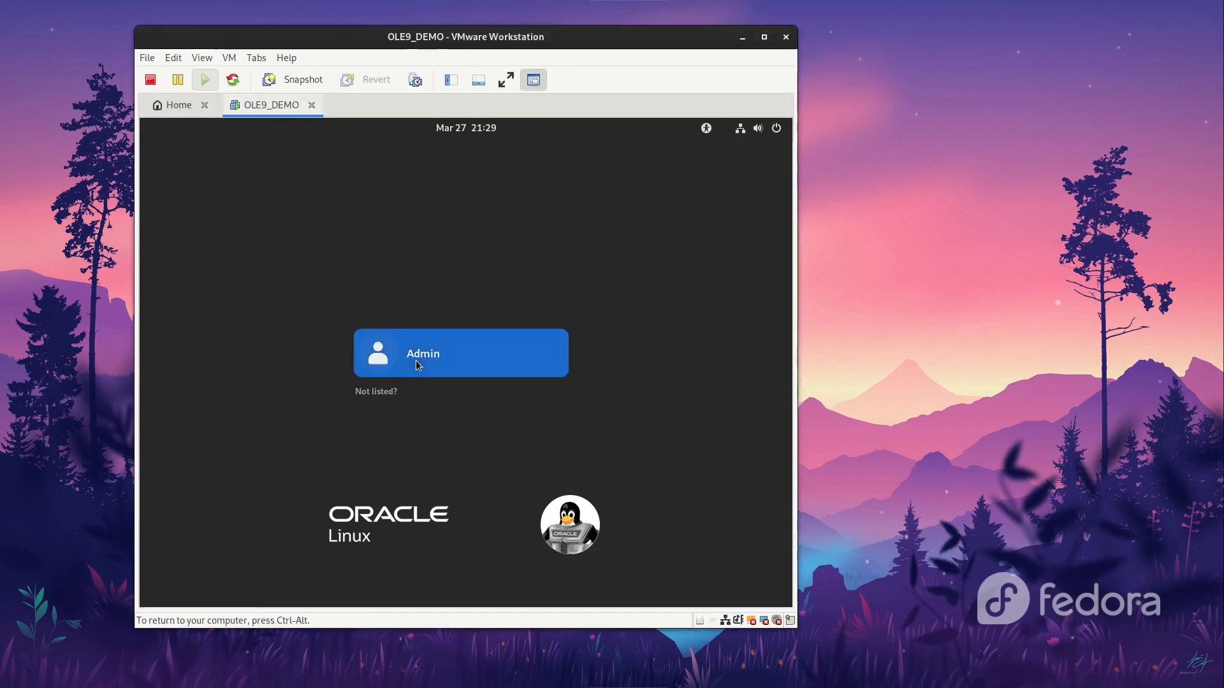
pyautogui.hotkey('ctrl', 'alt')
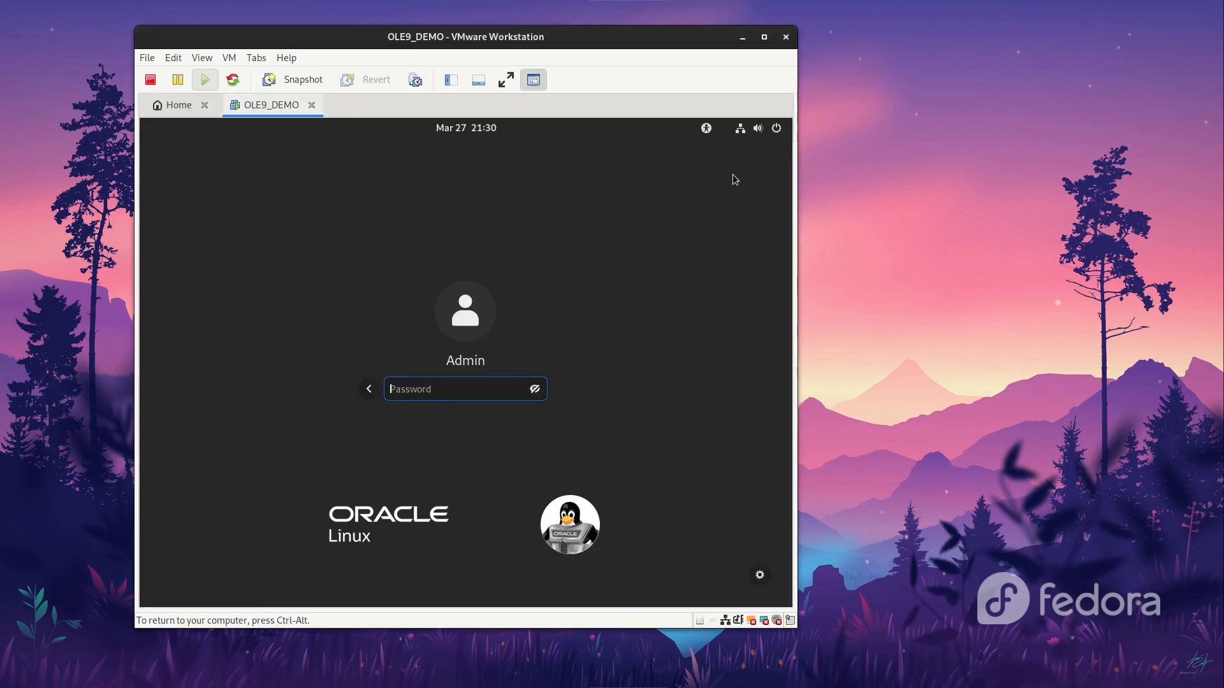
pyautogui.click(690, 340)
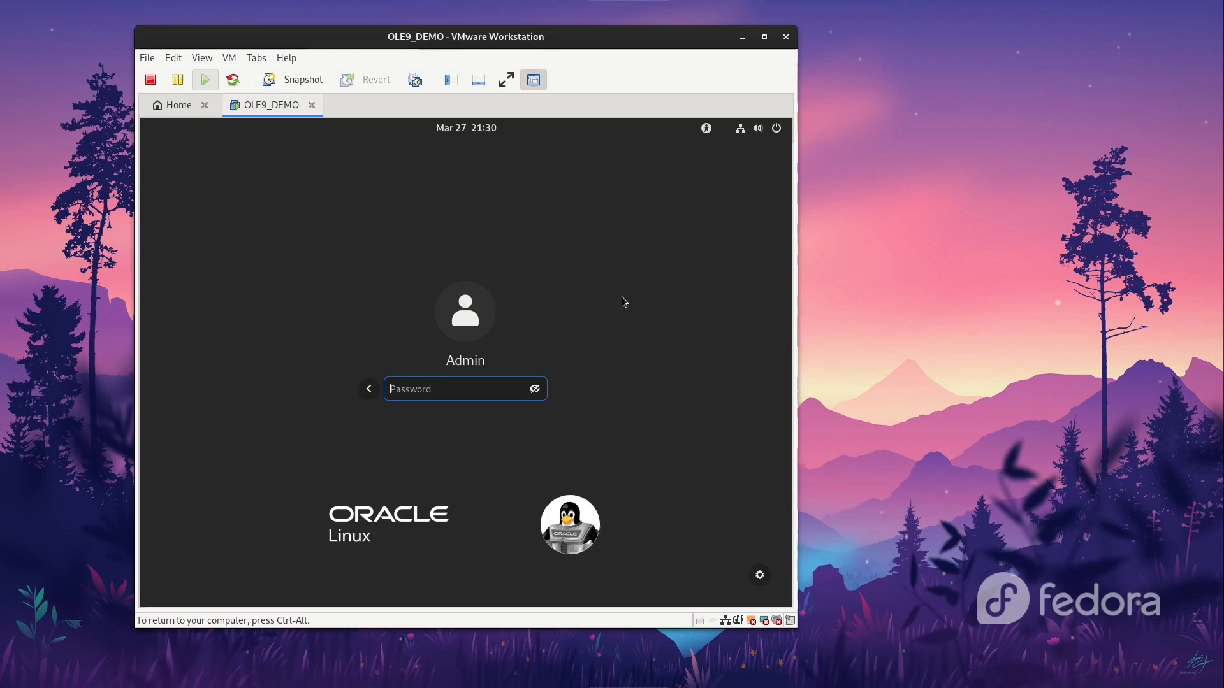
pyautogui.hotkey('ctrl', 'alt')
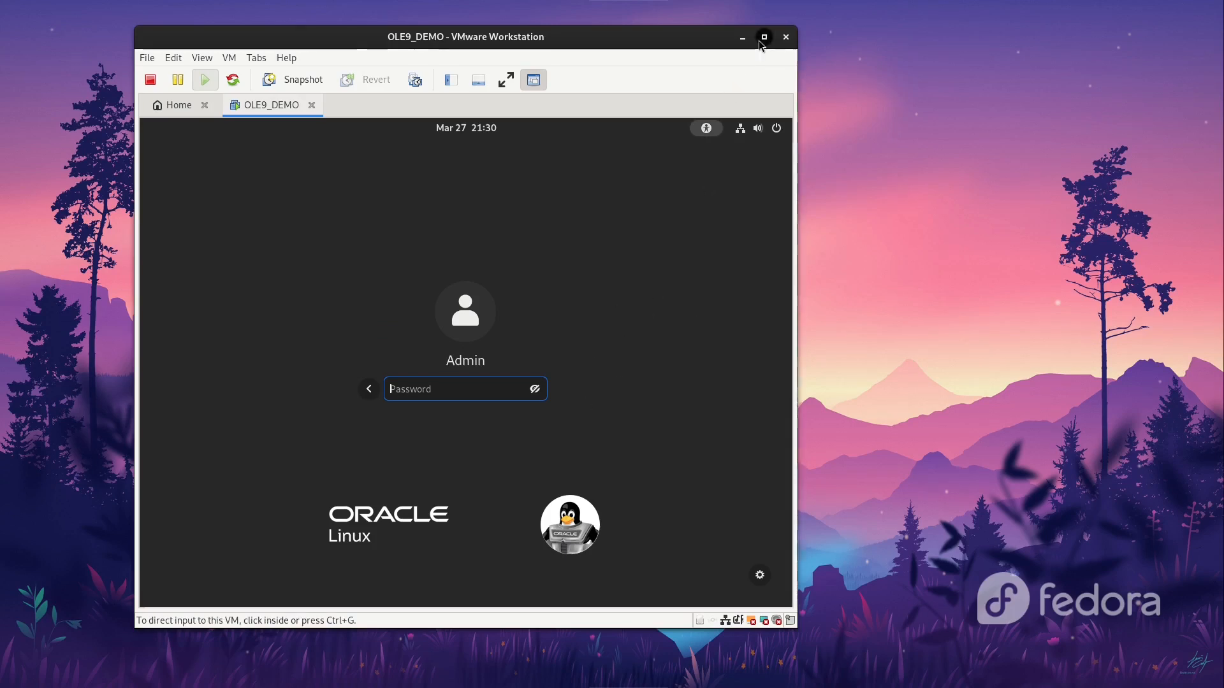
pyautogui.click(763, 38)
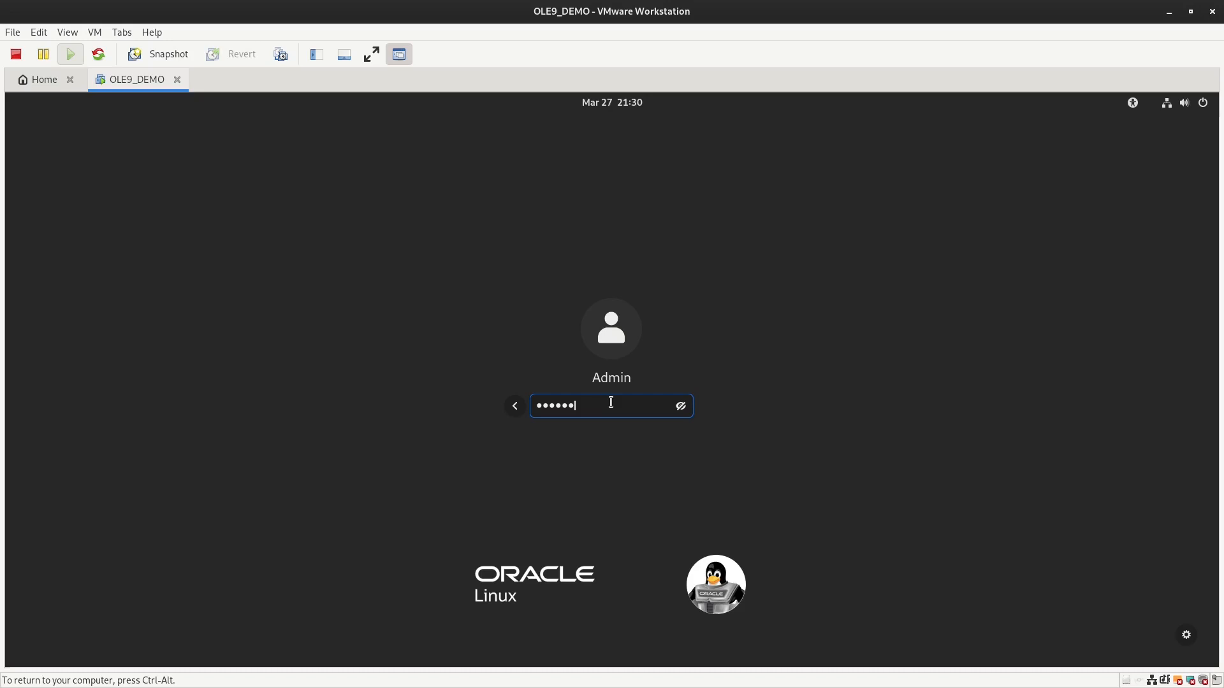
pyautogui.press('Return')
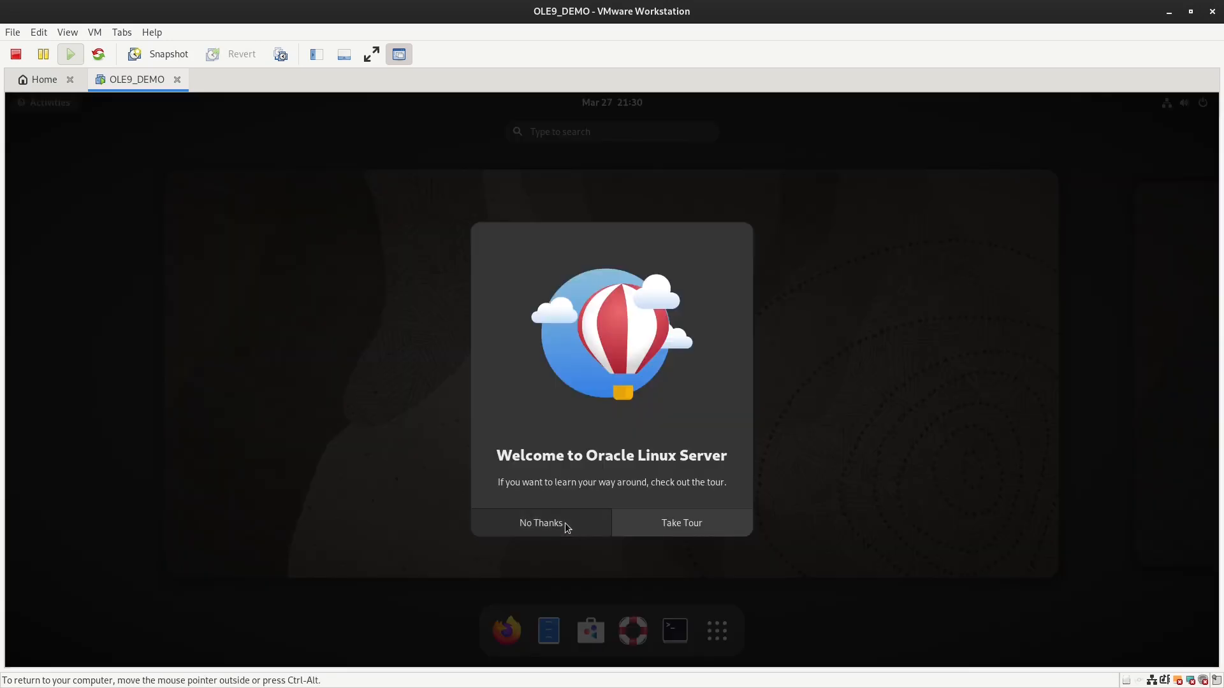
pyautogui.click(566, 528)
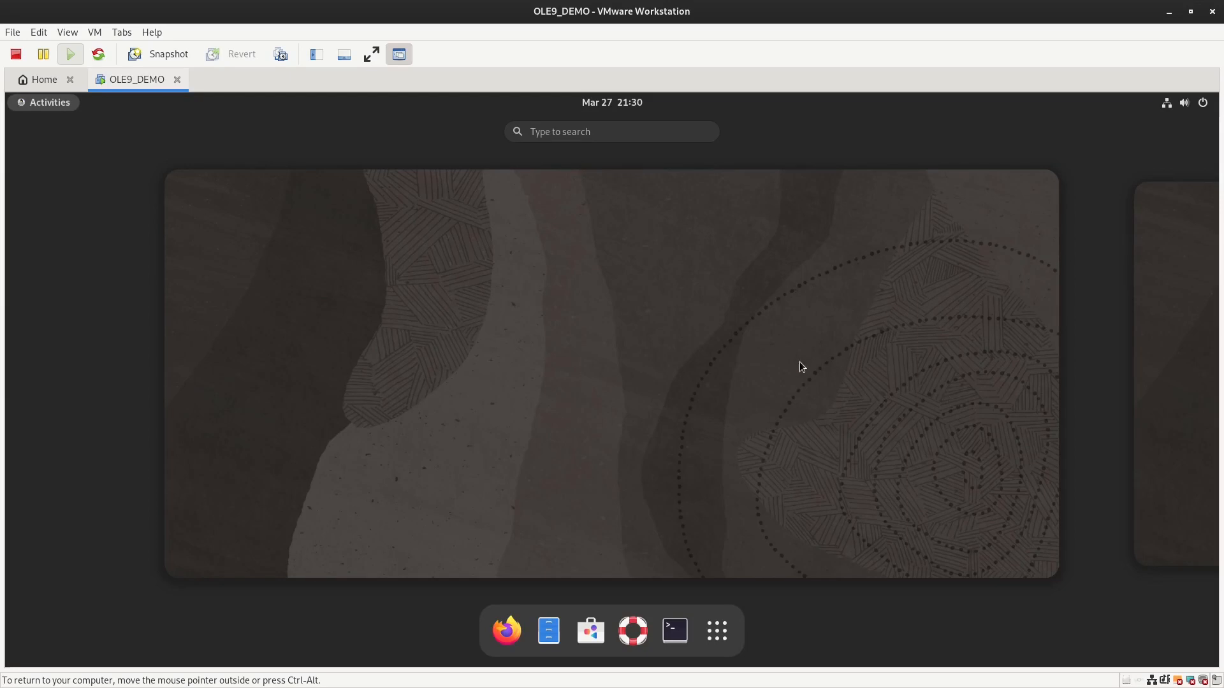
pyautogui.click(1168, 103)
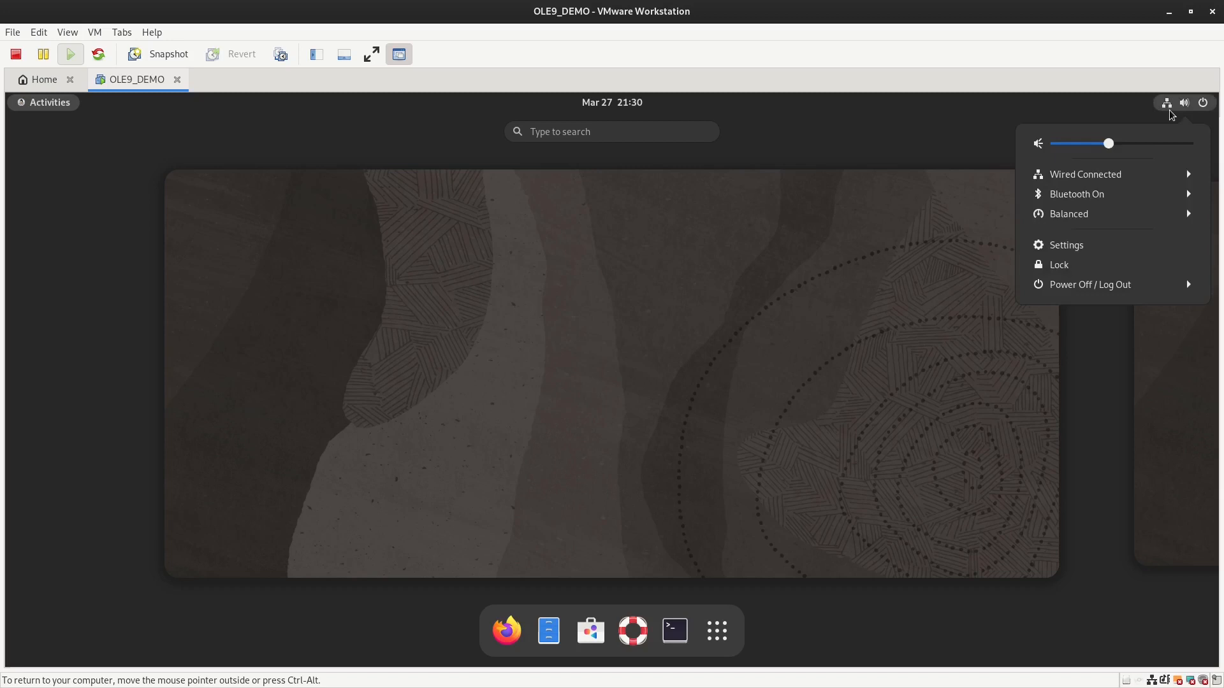
# Step: Open the Wired connection details, noting IPv4 address 10.10.110.132 and default route 10.10.110.2
pyautogui.click(1139, 178)
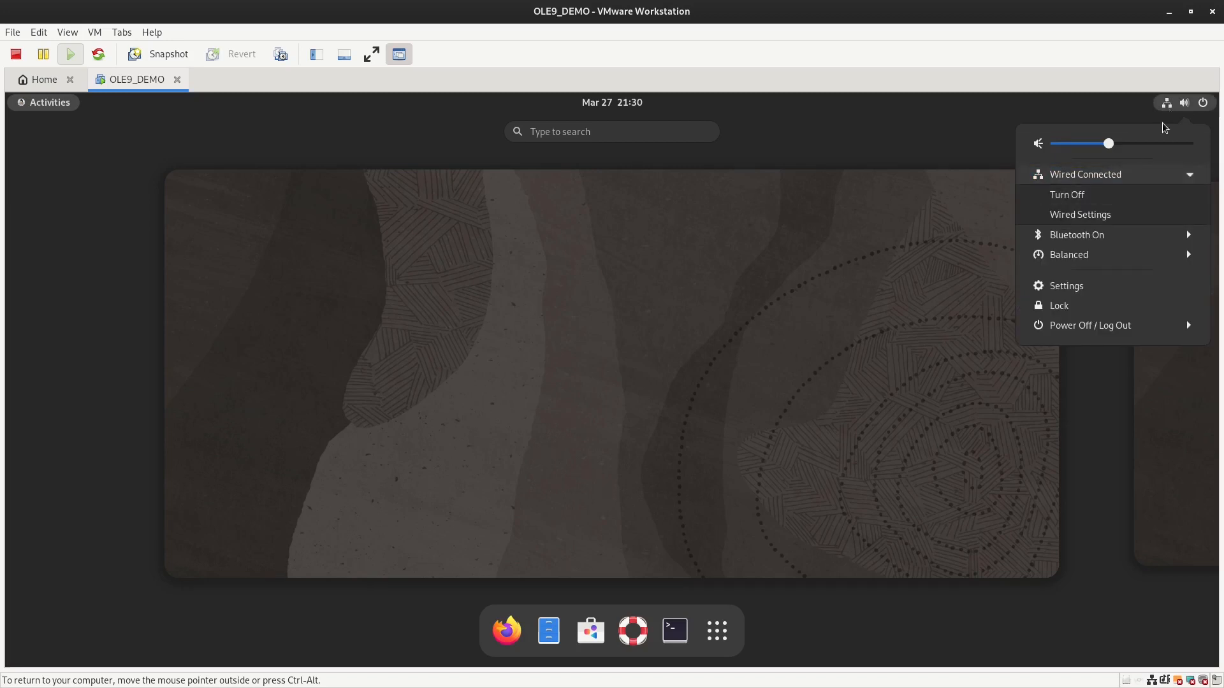
pyautogui.click(1099, 220)
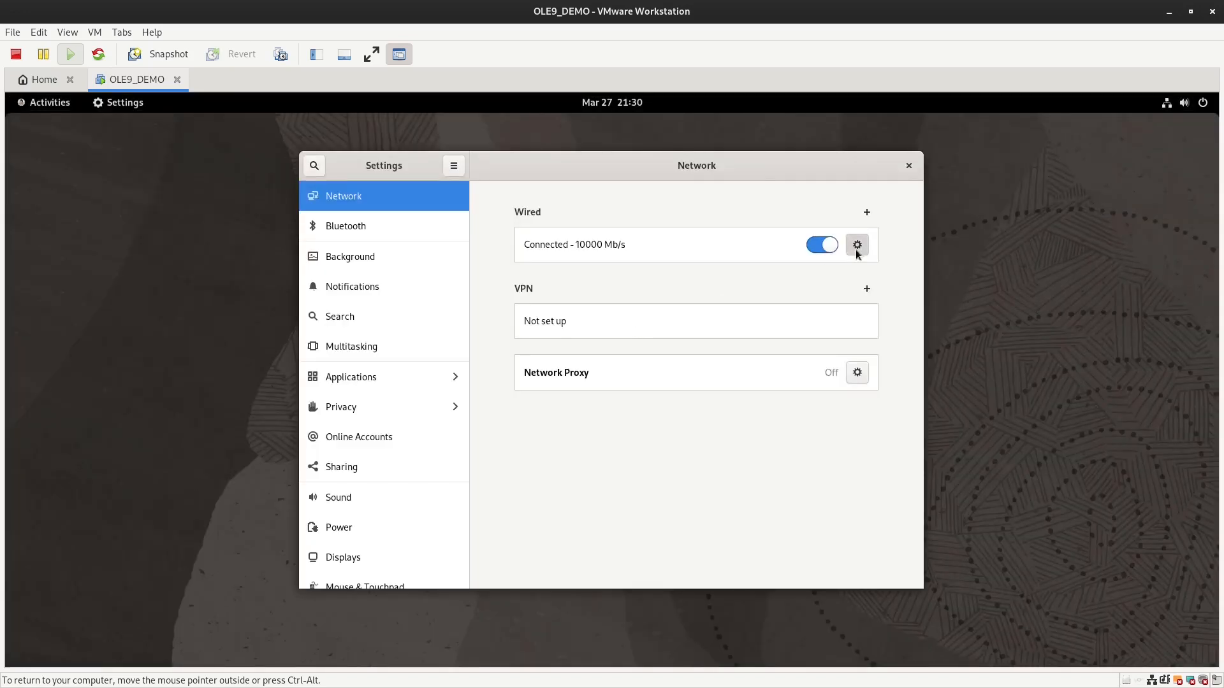
pyautogui.click(856, 247)
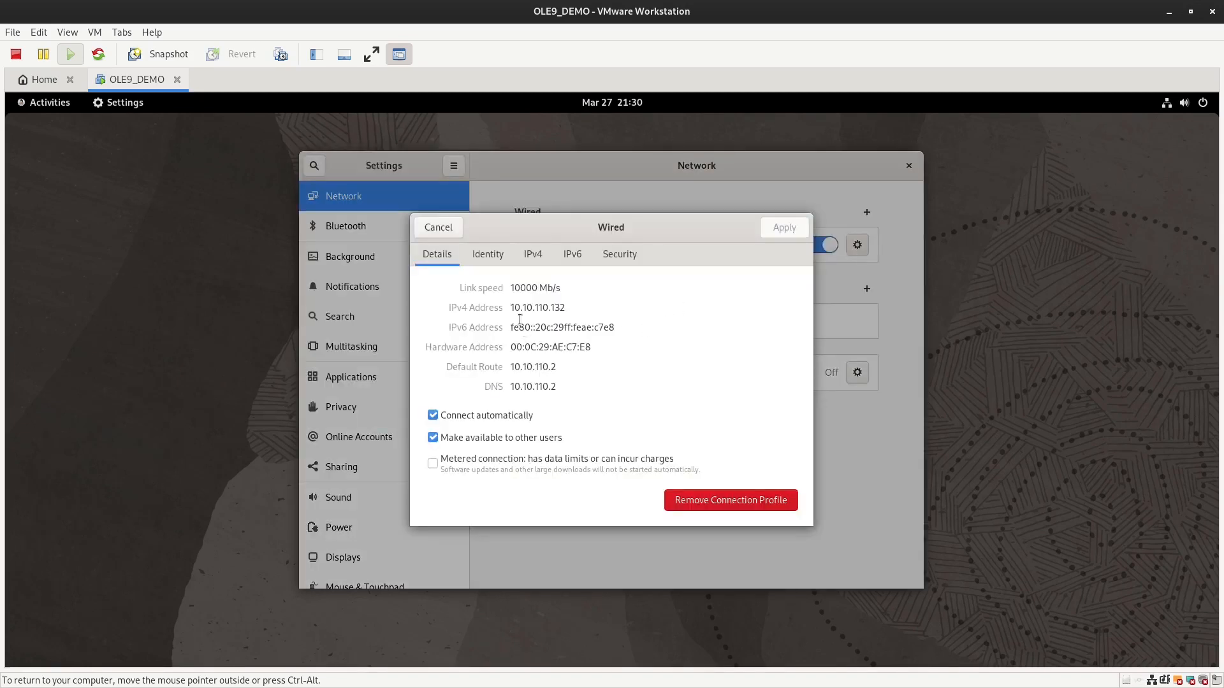
pyautogui.click(530, 258)
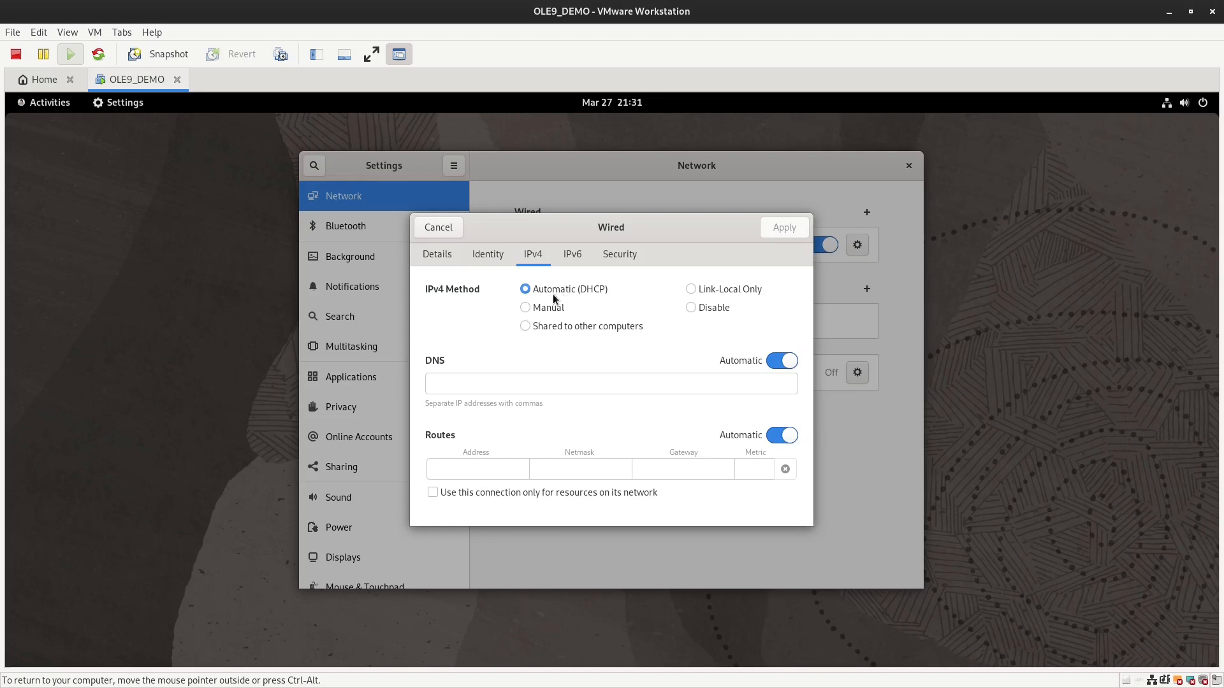
pyautogui.click(447, 262)
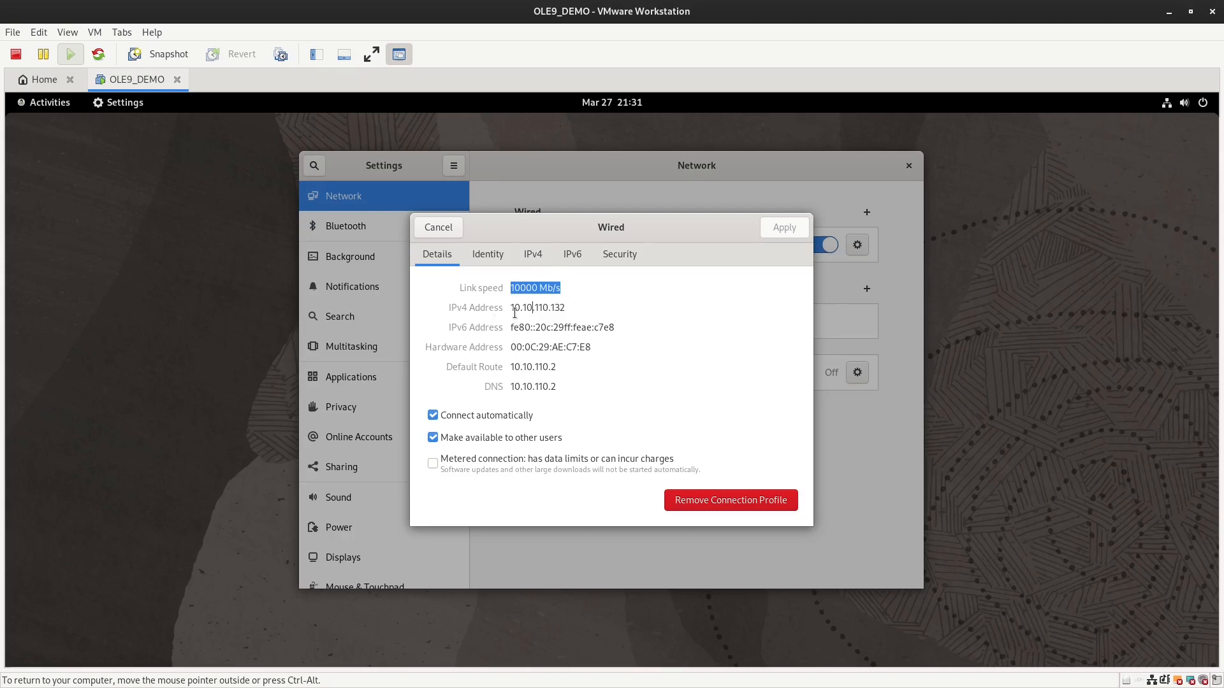
pyautogui.moveTo(513, 309); pyautogui.dragTo(572, 308)
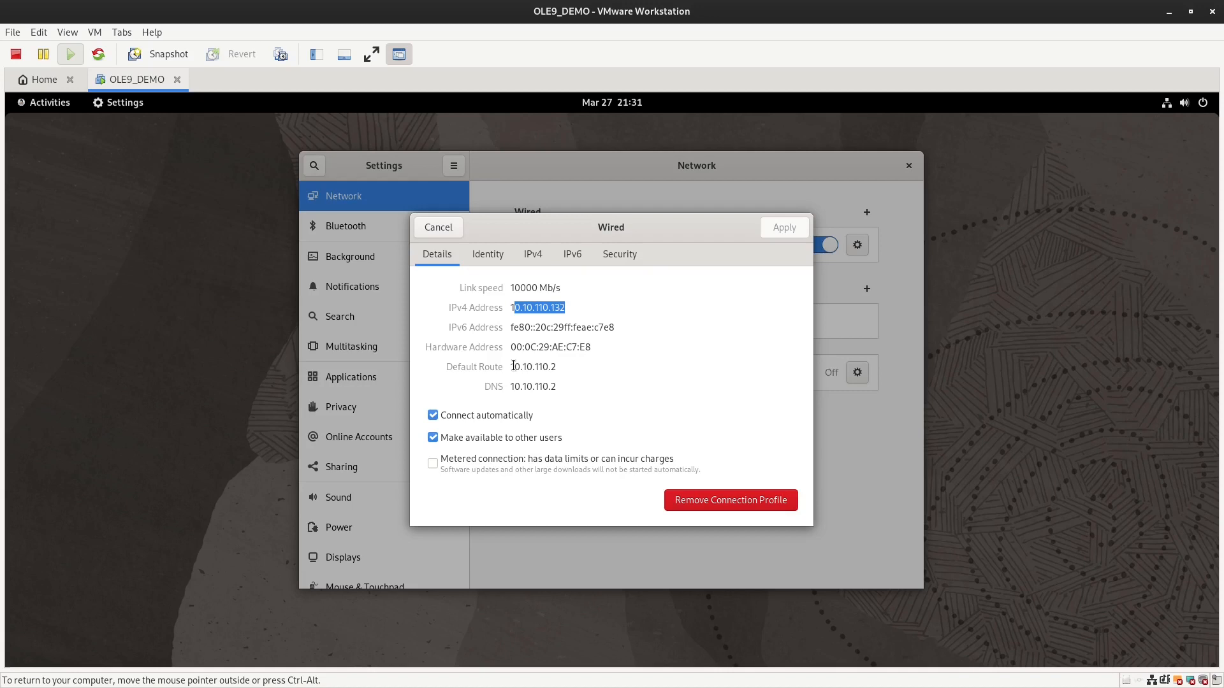
pyautogui.moveTo(550, 365); pyautogui.dragTo(556, 365)
pyautogui.click(530, 264)
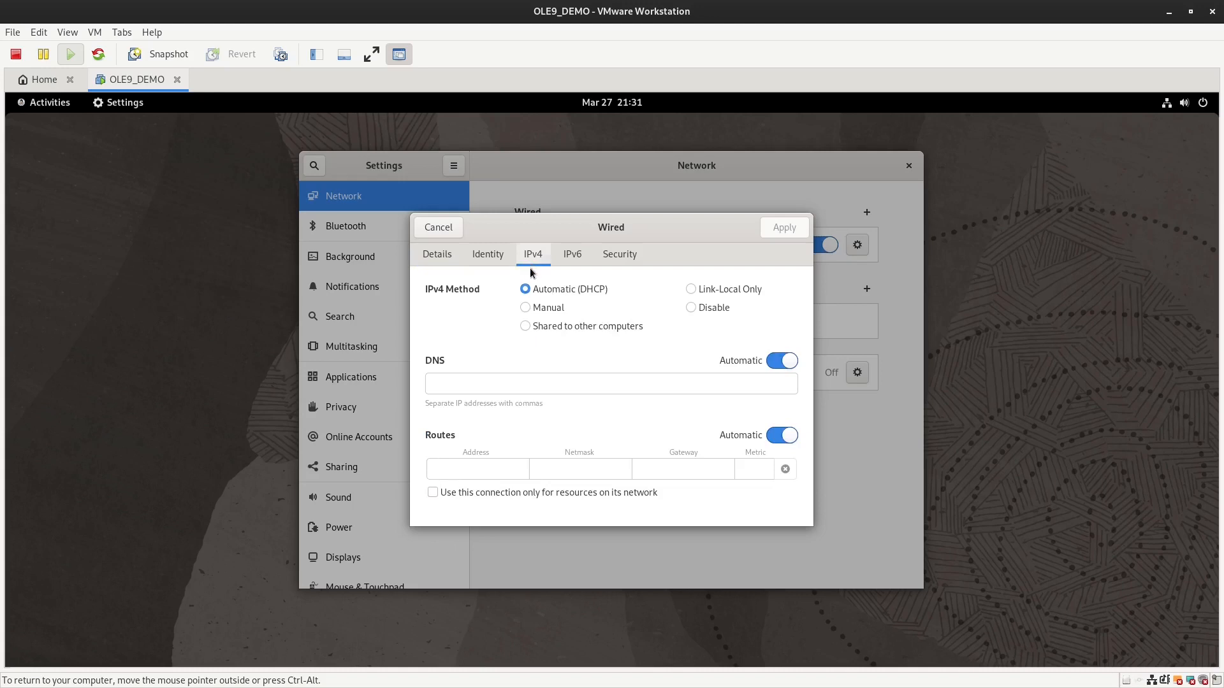
# Step: Set IPv4 to Manual: address 10.10.110.132, netmask 24, gateway and DNS 10.10.110.2, then apply
pyautogui.click(531, 309)
pyautogui.click(477, 392)
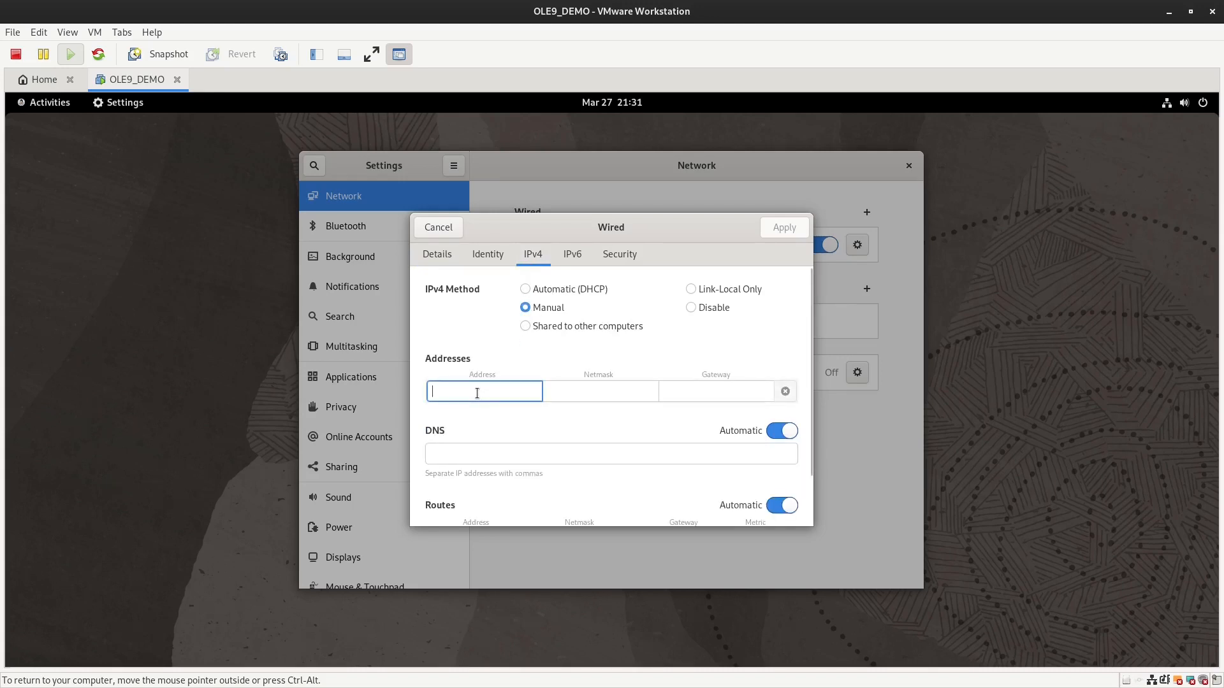
pyautogui.write('10.10.1')
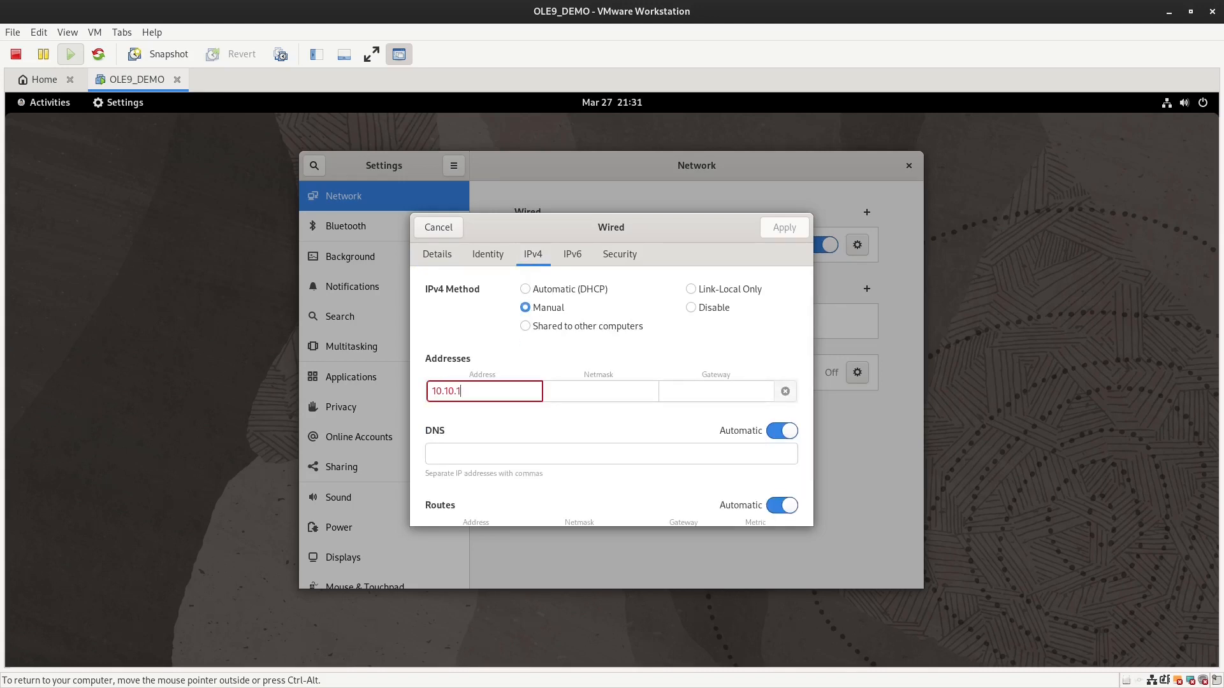
pyautogui.write('10.12')
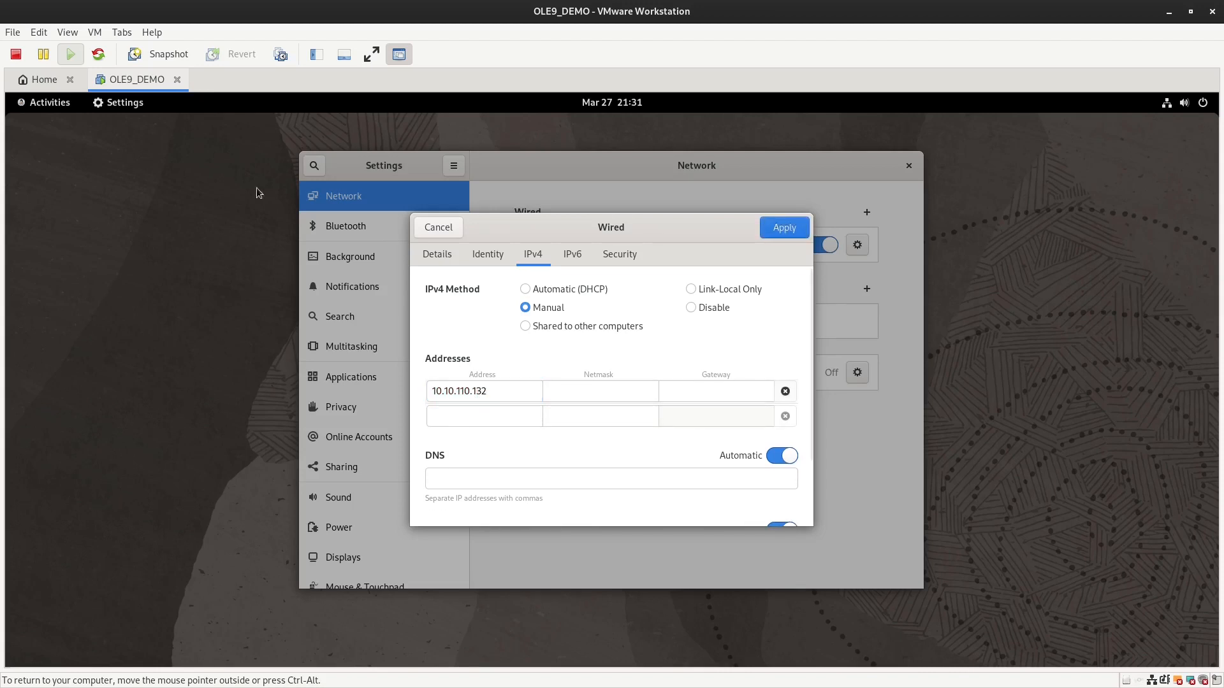
pyautogui.click(561, 390)
pyautogui.write('24')
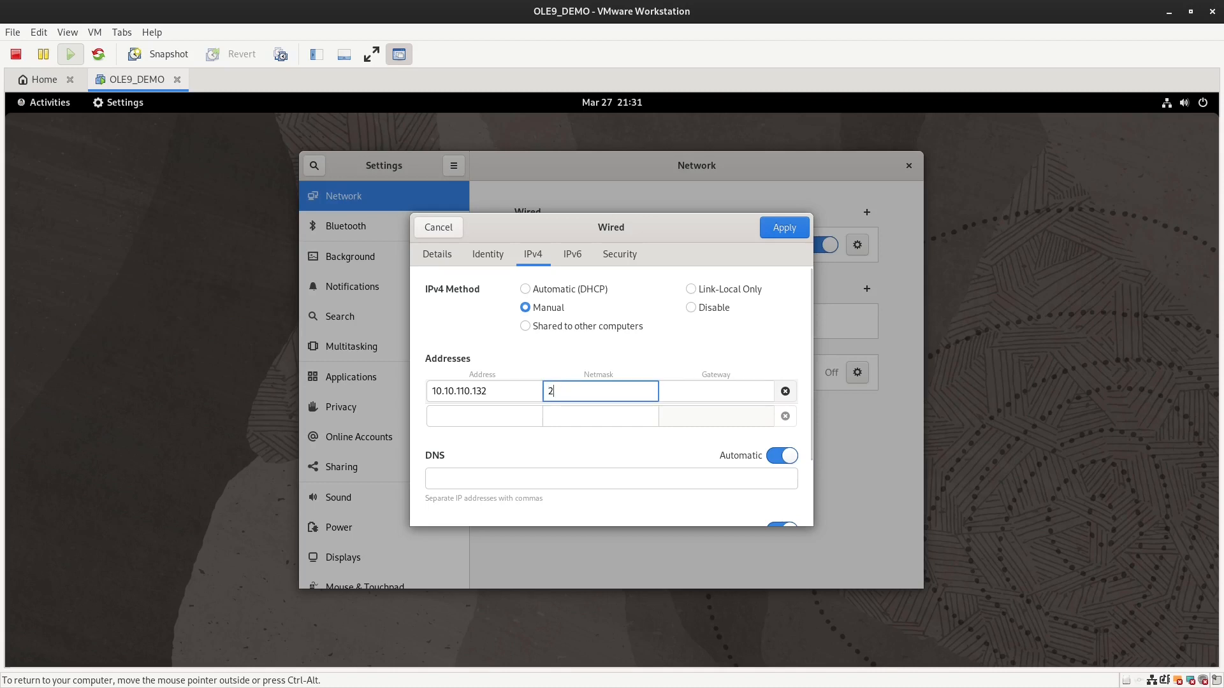
pyautogui.click(756, 391)
pyautogui.write('10.10.110.')
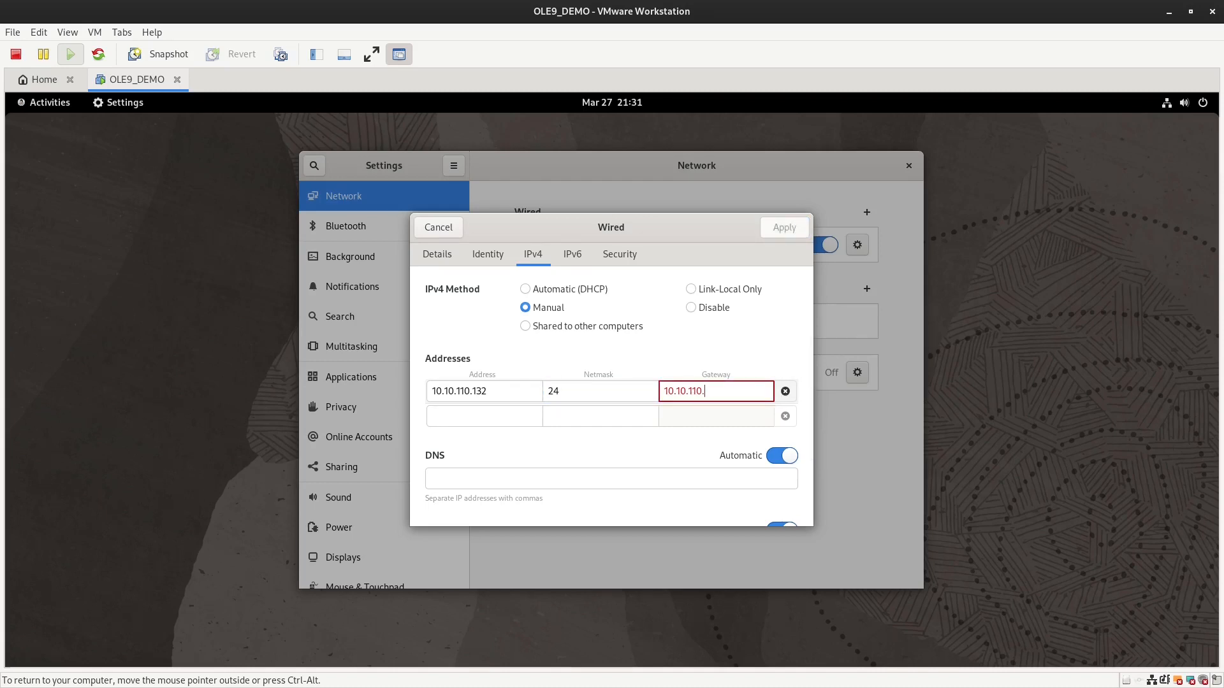
pyautogui.write('2')
pyautogui.click(556, 469)
pyautogui.write('10.10.1')
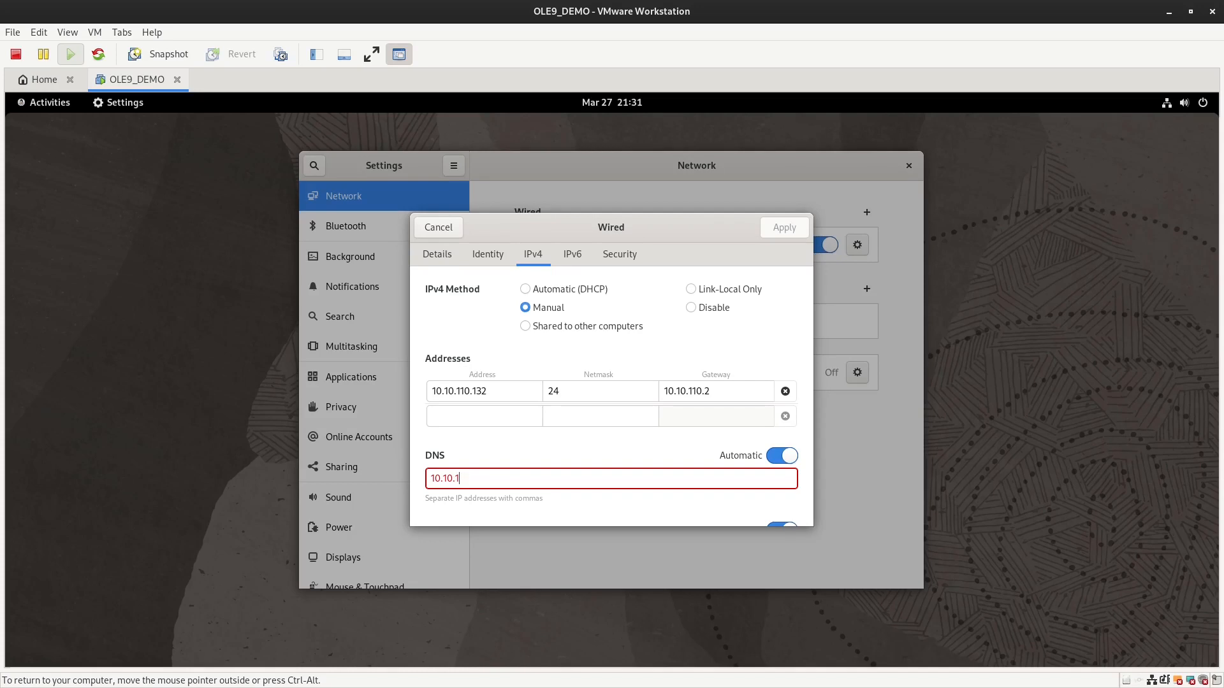
pyautogui.write('10.2')
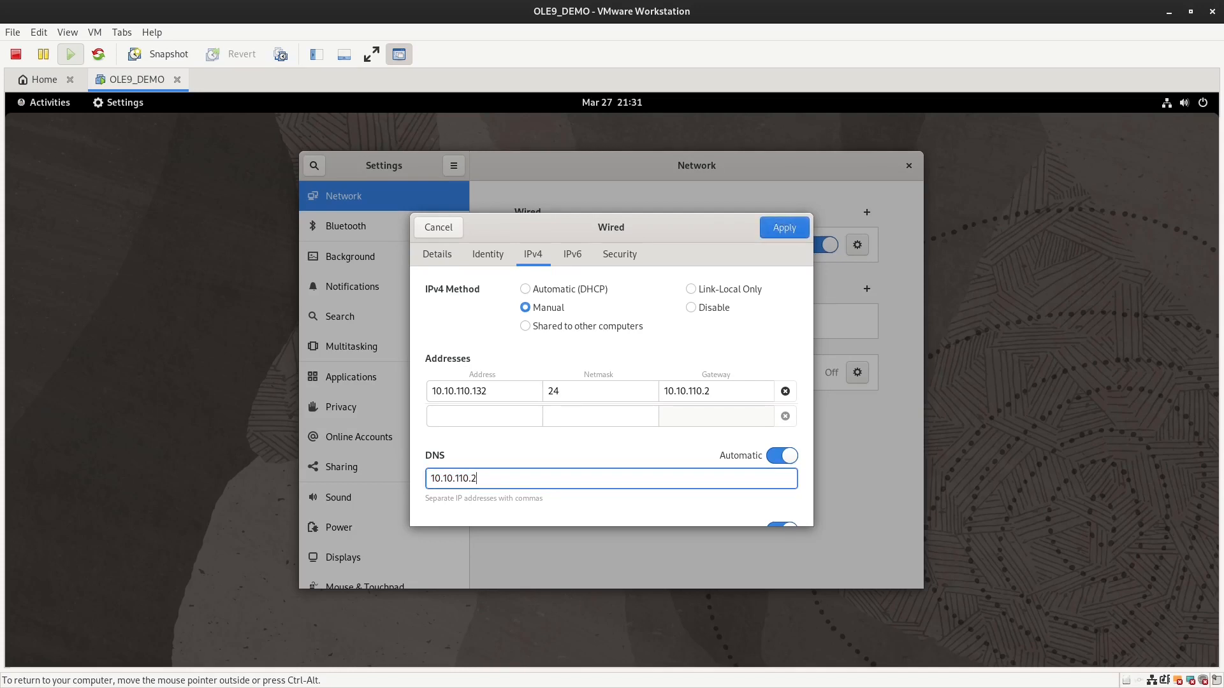
pyautogui.click(784, 228)
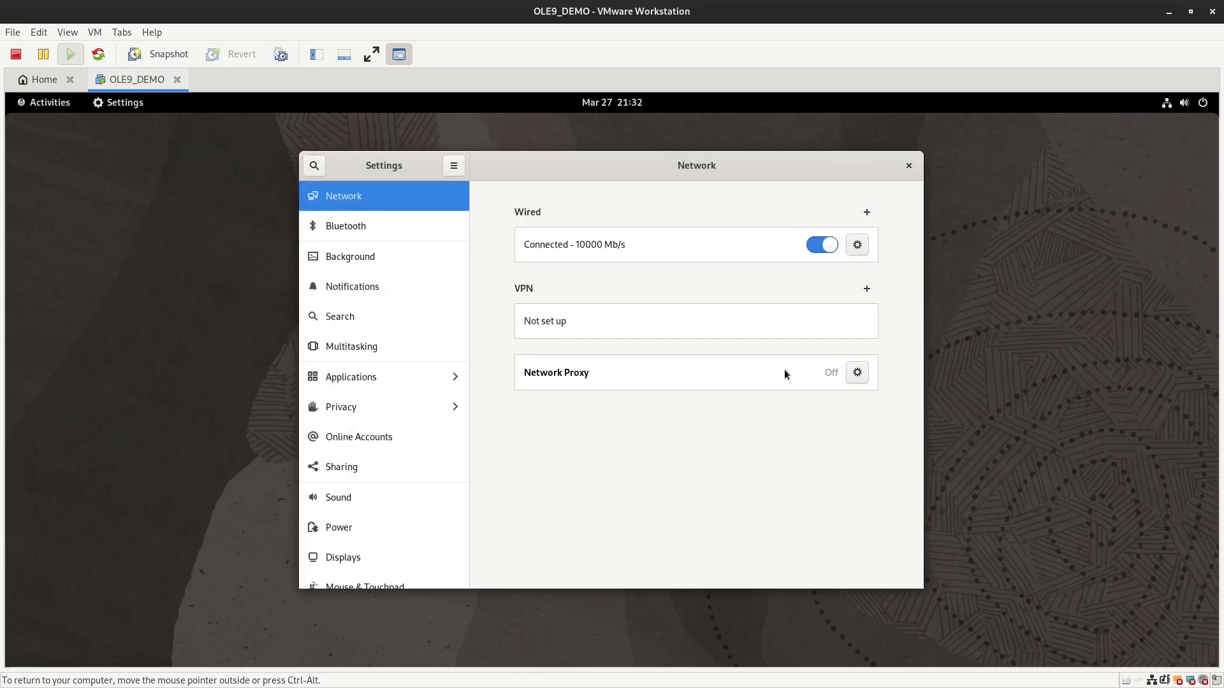
pyautogui.click(826, 250)
# Step: Re-enable the wired connection and run ip a, confirming 10.10.110.132 on ens160
pyautogui.click(826, 249)
pyautogui.moveTo(877, 169)
pyautogui.mouseDown()
pyautogui.moveTo(894, 165)
pyautogui.moveTo(878, 169)
pyautogui.mouseUp()
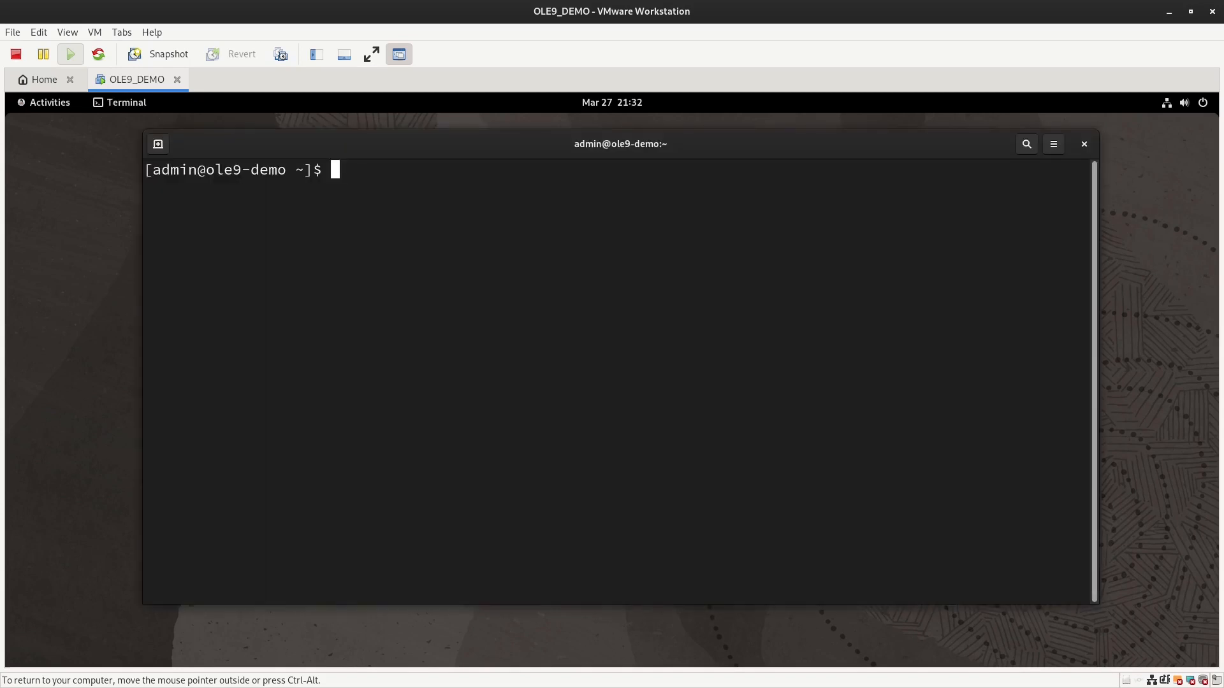
pyautogui.write('ip a')
pyautogui.press('Return')
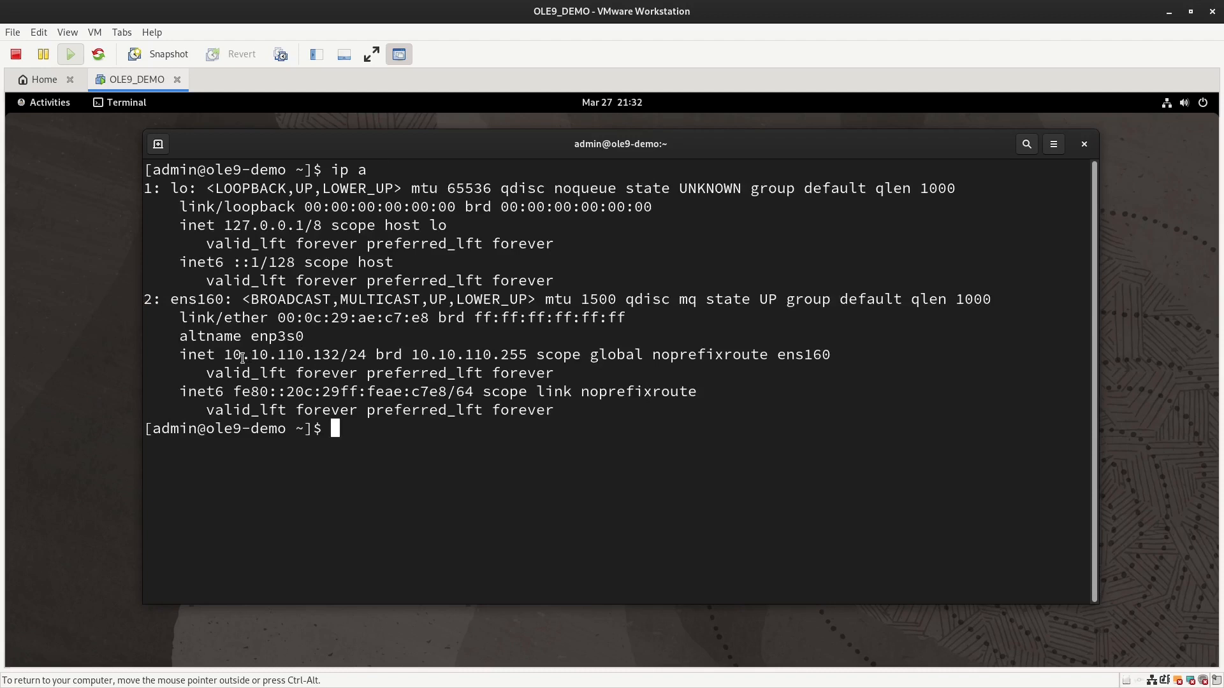
pyautogui.moveTo(225, 355); pyautogui.dragTo(340, 355)
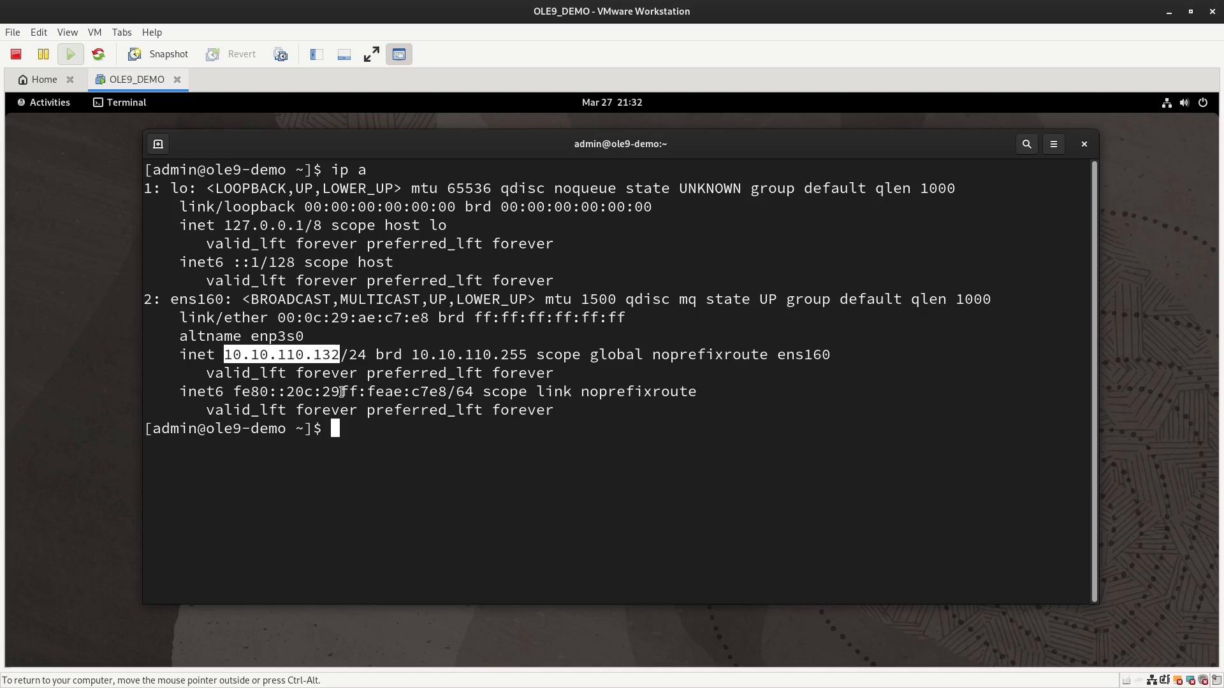
pyautogui.write('ping www.google.com')
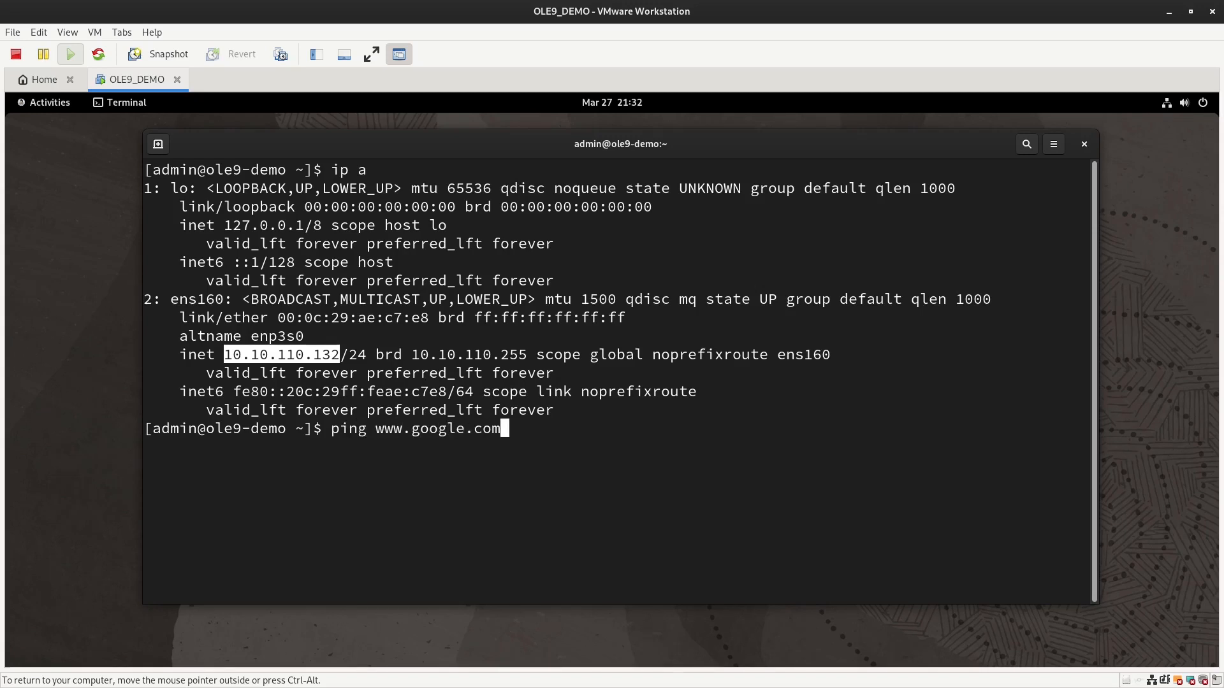
pyautogui.press('Return')
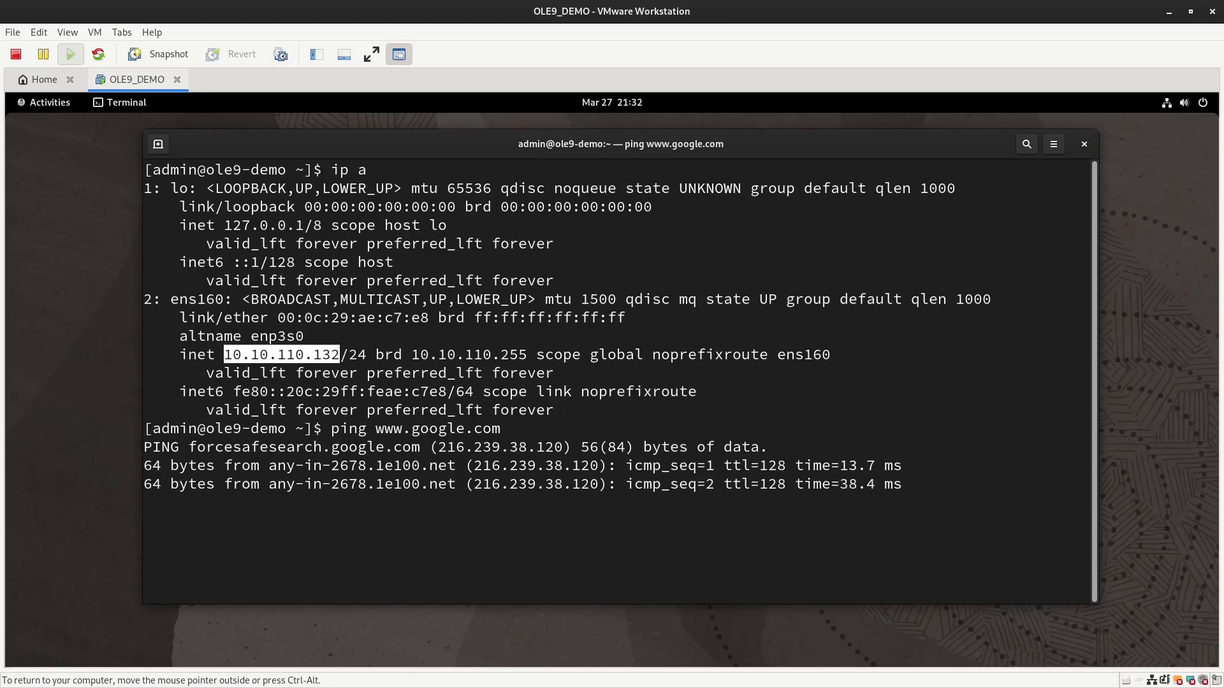
pyautogui.hotkey('ctrl', 'c')
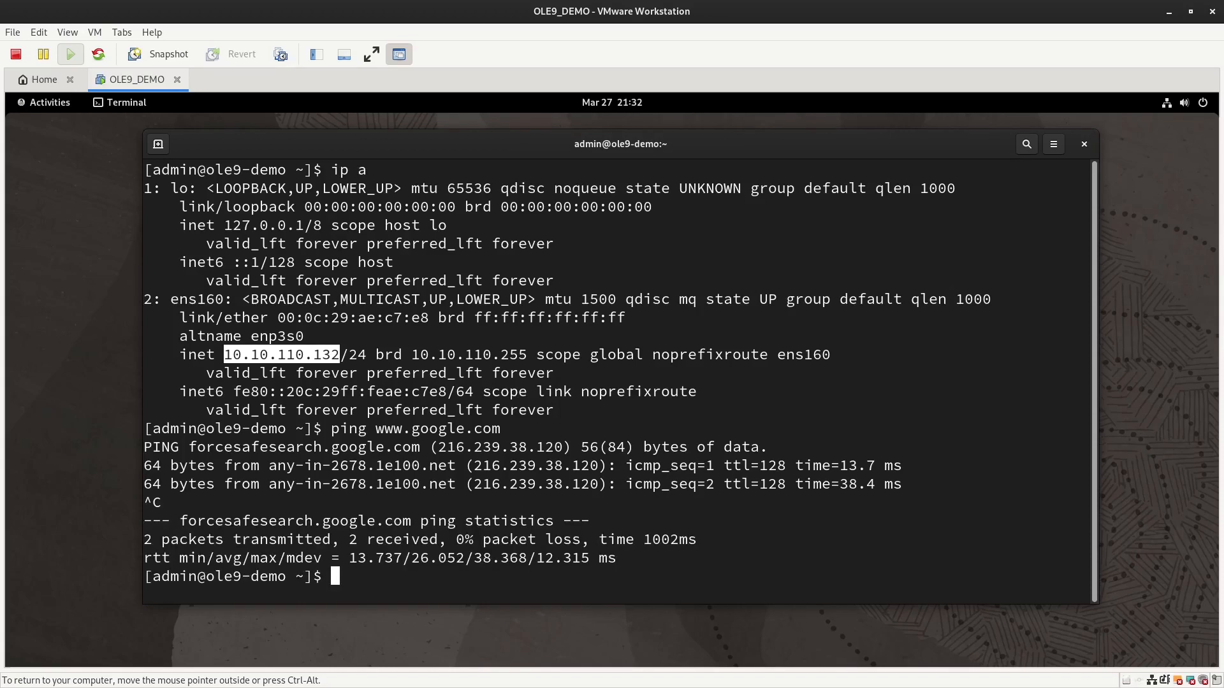
pyautogui.click(509, 338)
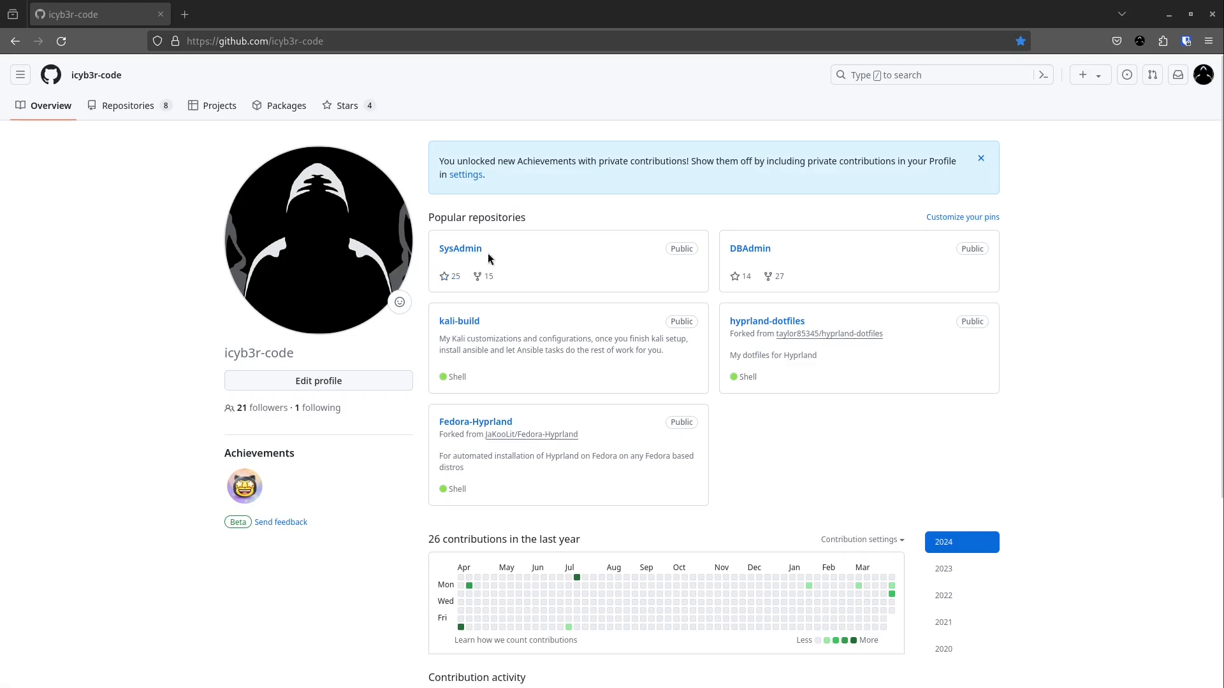
# Step: Browse SysAdmin > Linux > Contents > ole9_installation and scroll through its README
pyautogui.click(455, 250)
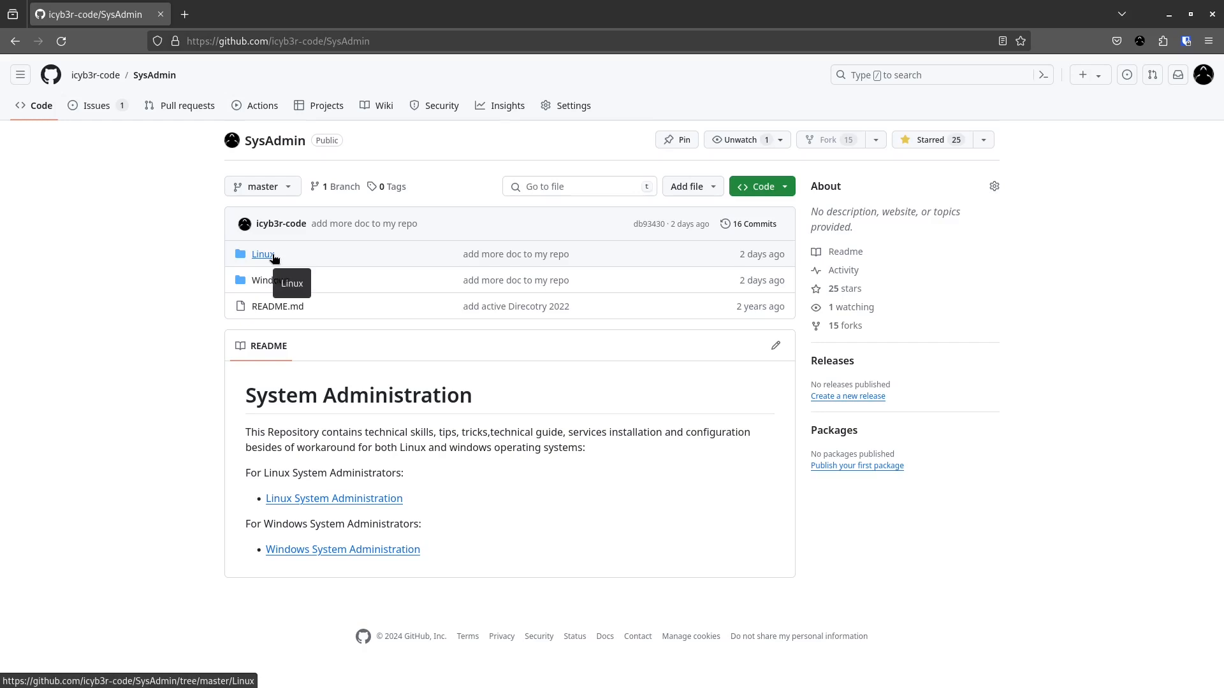
pyautogui.click(274, 256)
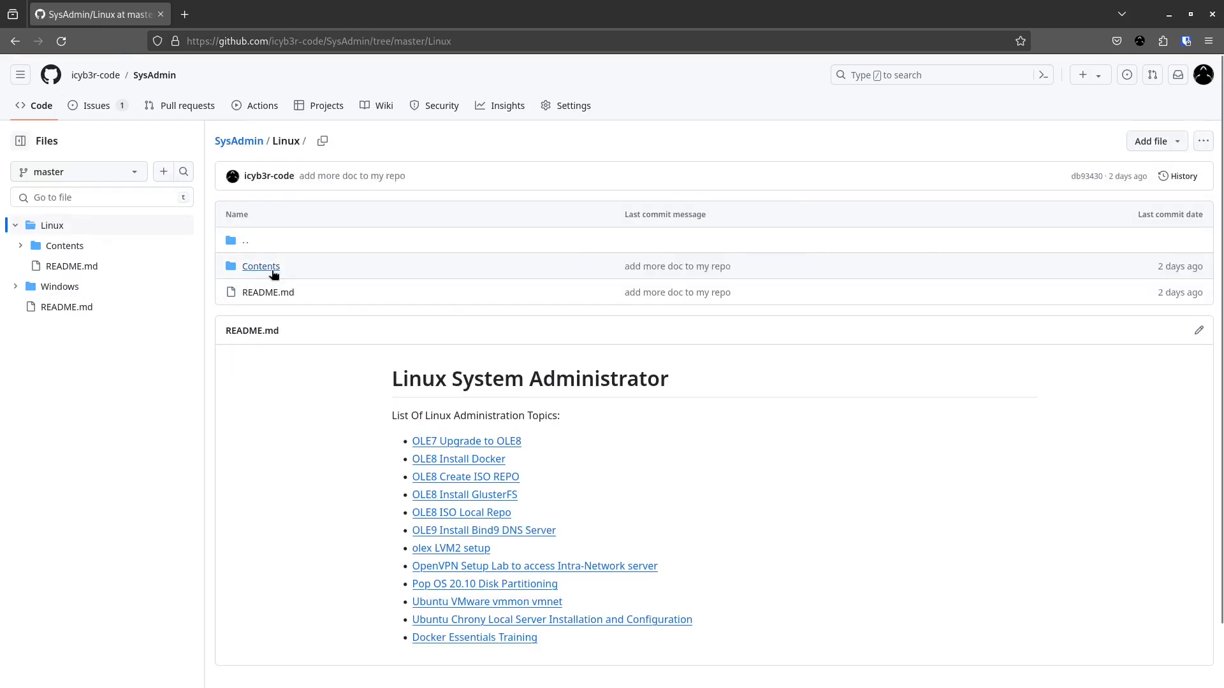
pyautogui.click(274, 268)
pyautogui.scroll(-2, 336, 429)
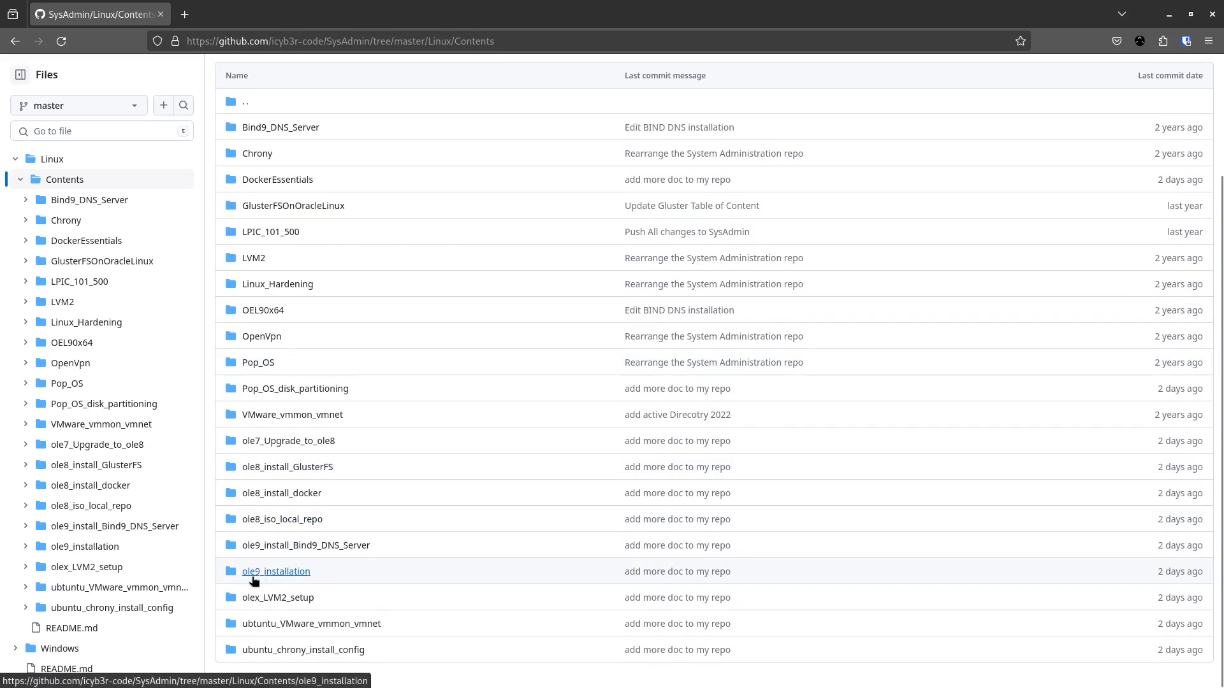
pyautogui.click(255, 577)
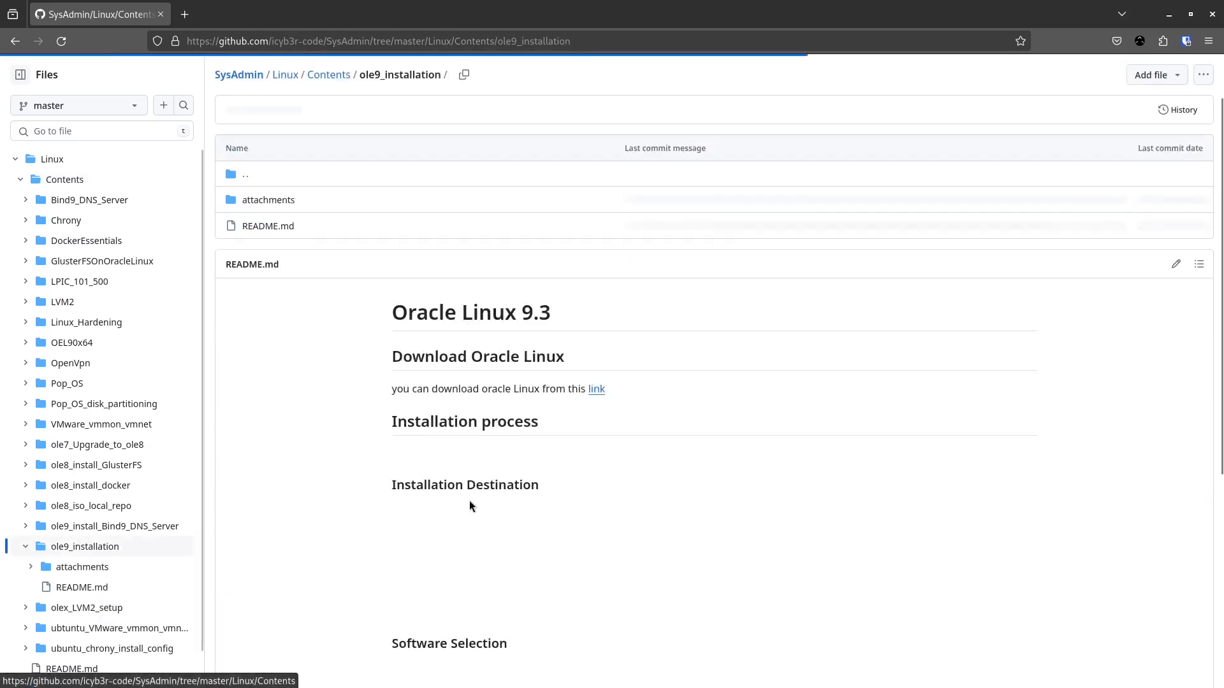
pyautogui.scroll(-4, 484, 491)
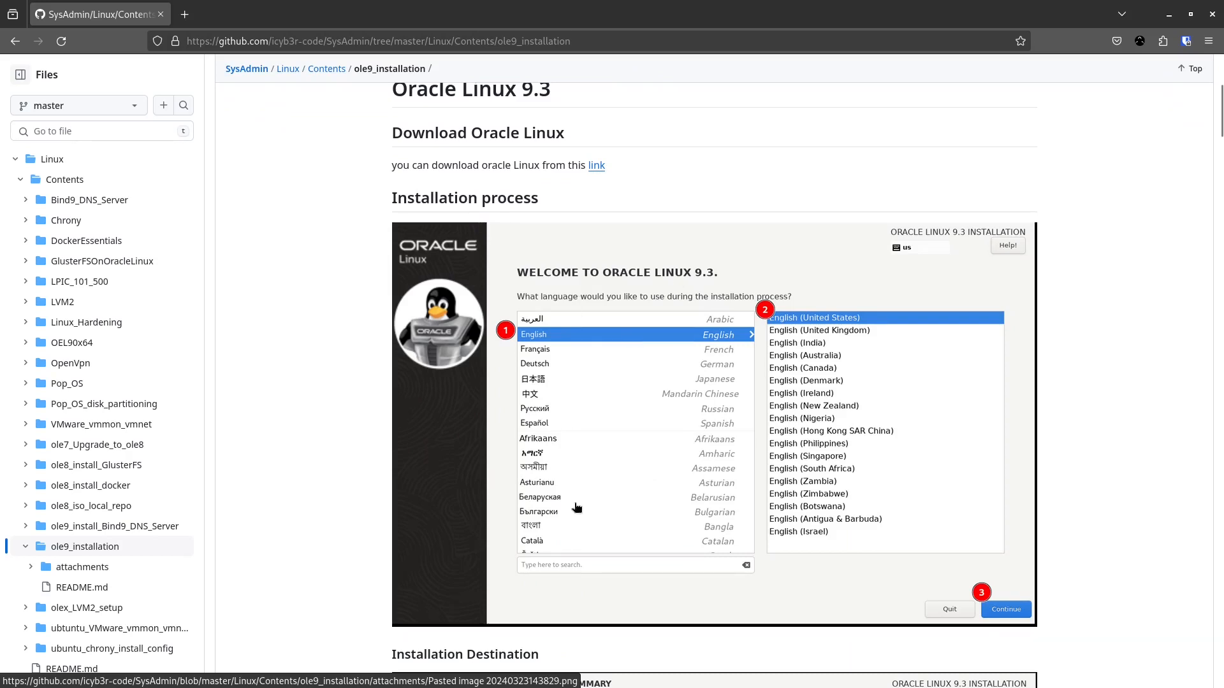
pyautogui.scroll(4, 617, 469)
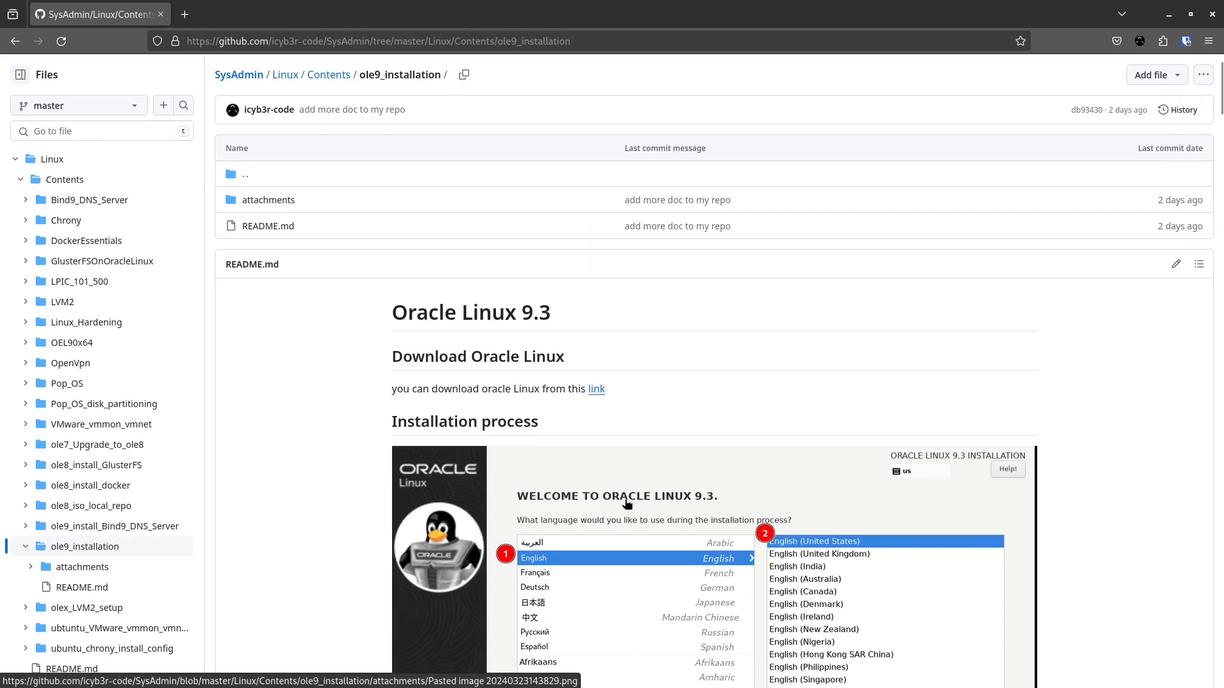
pyautogui.scroll(1, 628, 504)
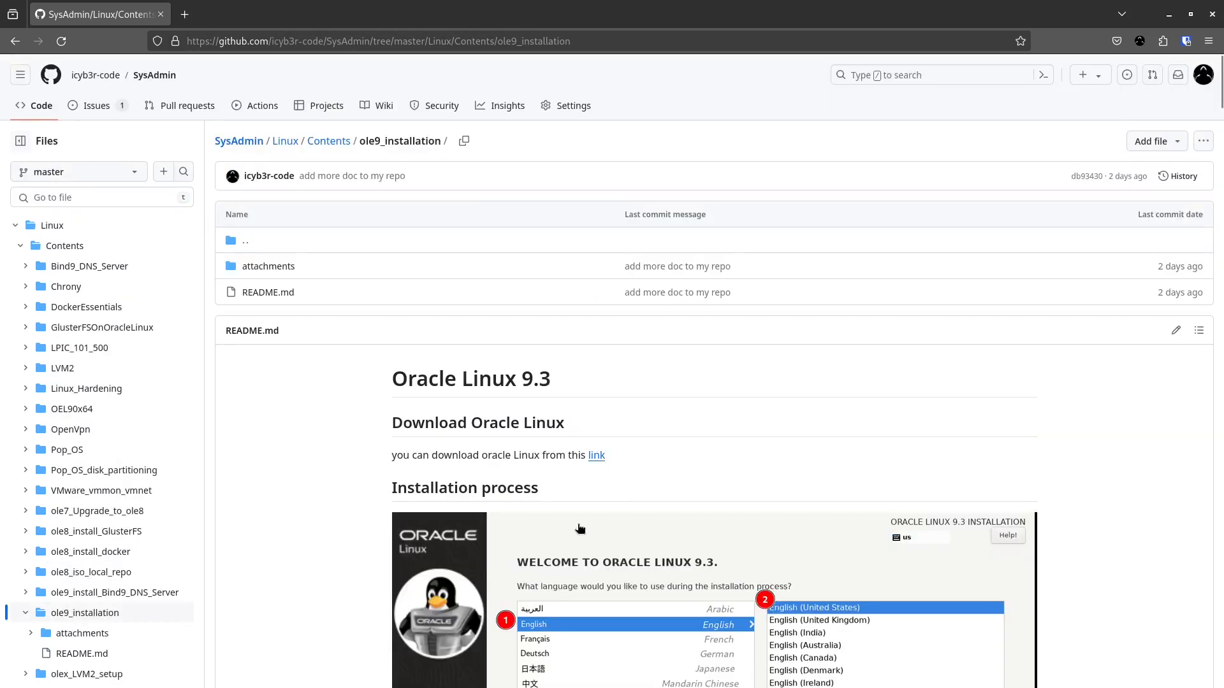